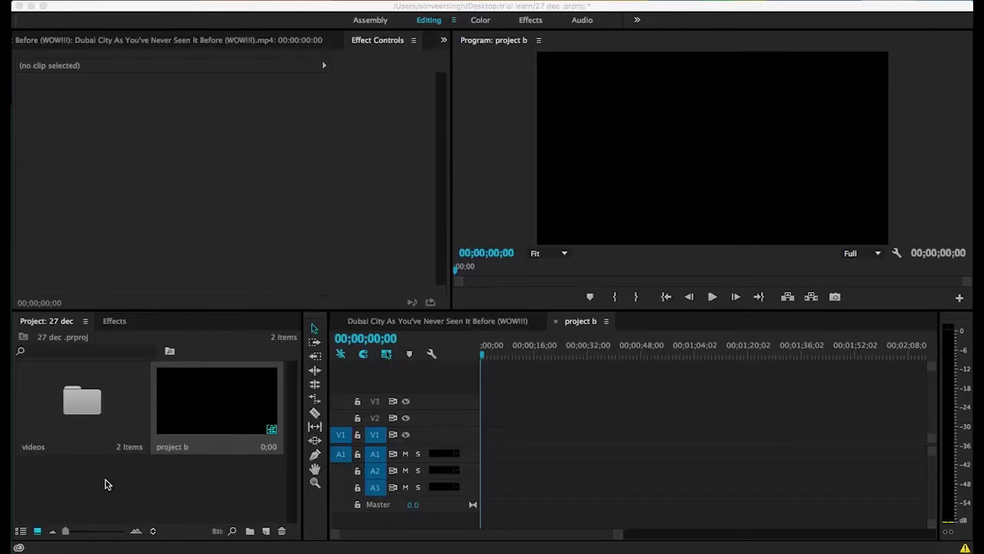
Drag the first Dubai City clip from the videos bin onto V1 of project b, keeping existing sequence settings
{"action": "double_click", "coordinate": [69, 417]}
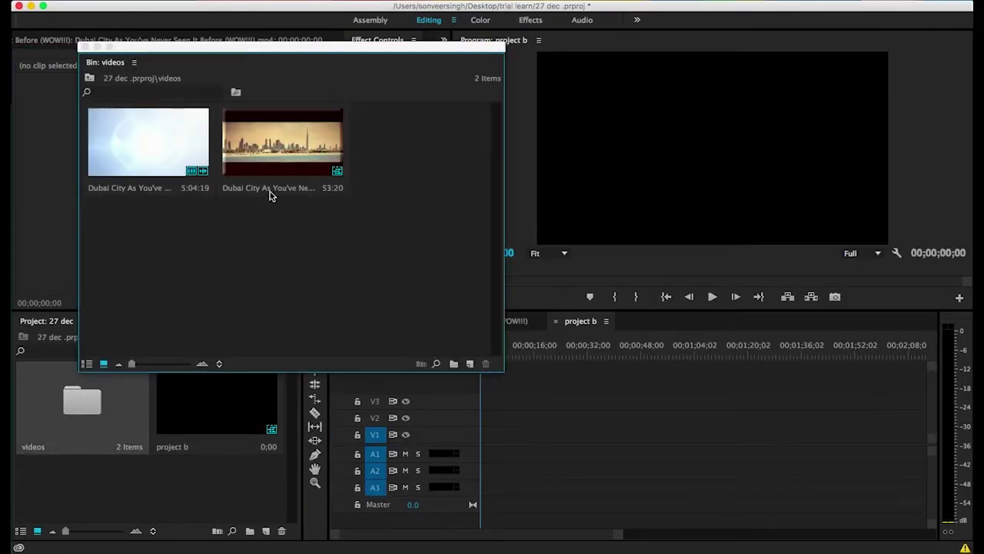
{"action": "left_click", "coordinate": [144, 144]}
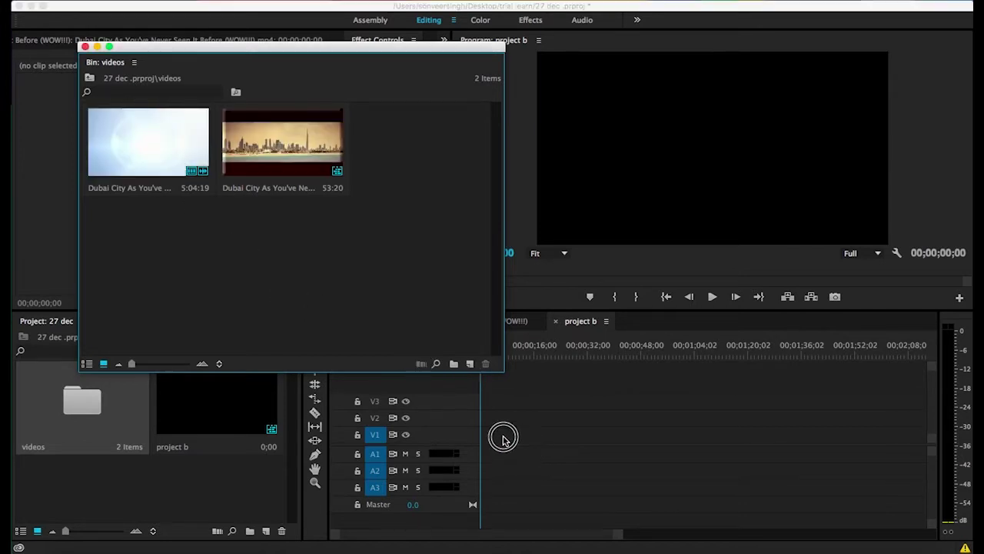
{"action": "left_click", "coordinate": [159, 152]}
{"action": "left_click_drag", "start_coordinate": [159, 152], "coordinate": [471, 442]}
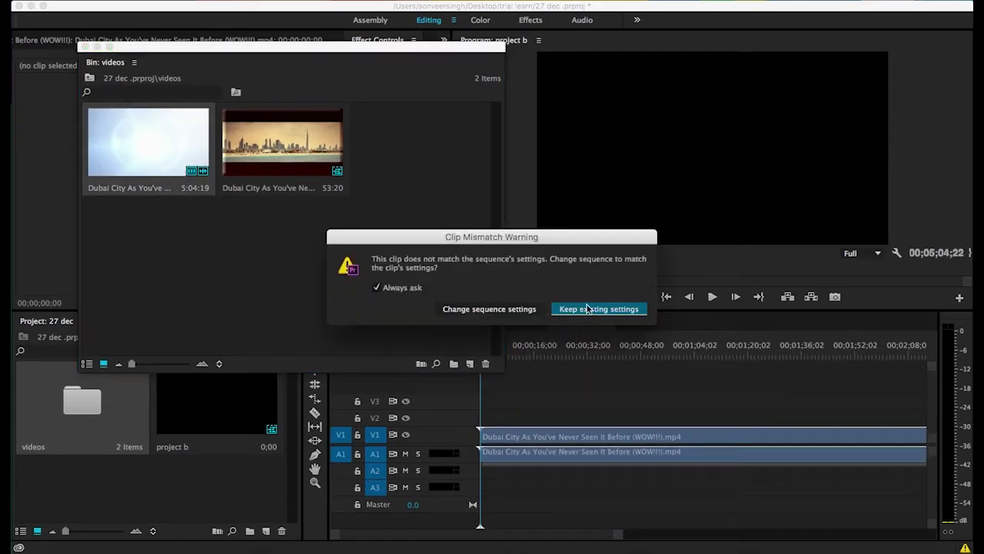
{"action": "left_click", "coordinate": [496, 309]}
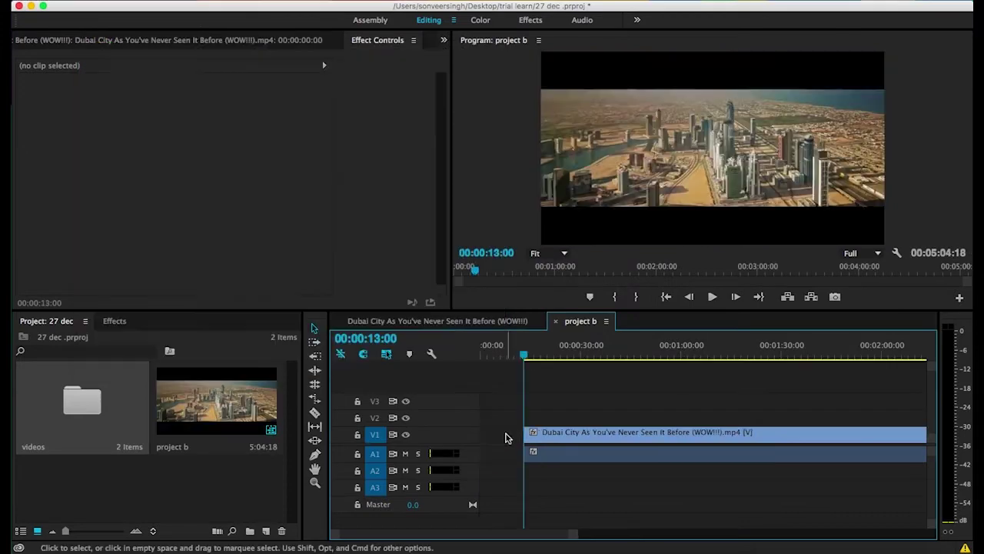
Move the Dubai clip to the sequence start and ripple-trim it to end at 00:01:16:00
{"action": "left_click_drag", "start_coordinate": [547, 440], "coordinate": [503, 439]}
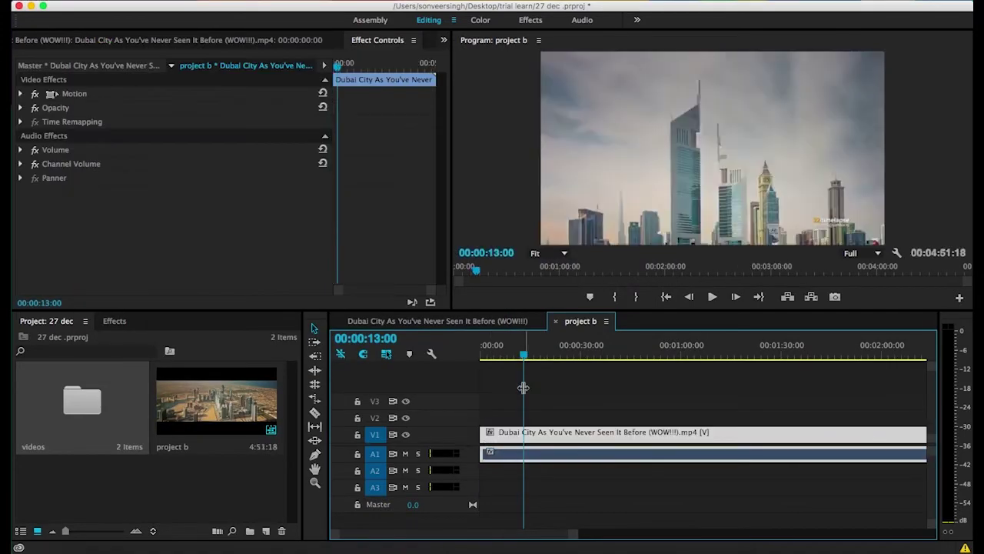
{"action": "left_click_drag", "start_coordinate": [524, 363], "coordinate": [734, 384]}
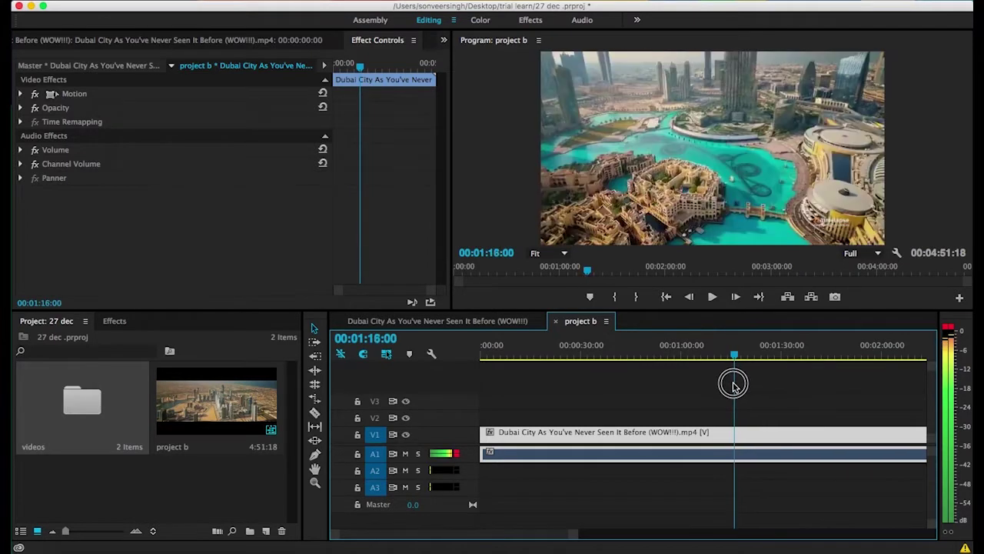
{"action": "key", "text": "w"}
{"action": "left_click", "coordinate": [562, 350]}
{"action": "left_click_drag", "start_coordinate": [562, 358], "coordinate": [485, 356]}
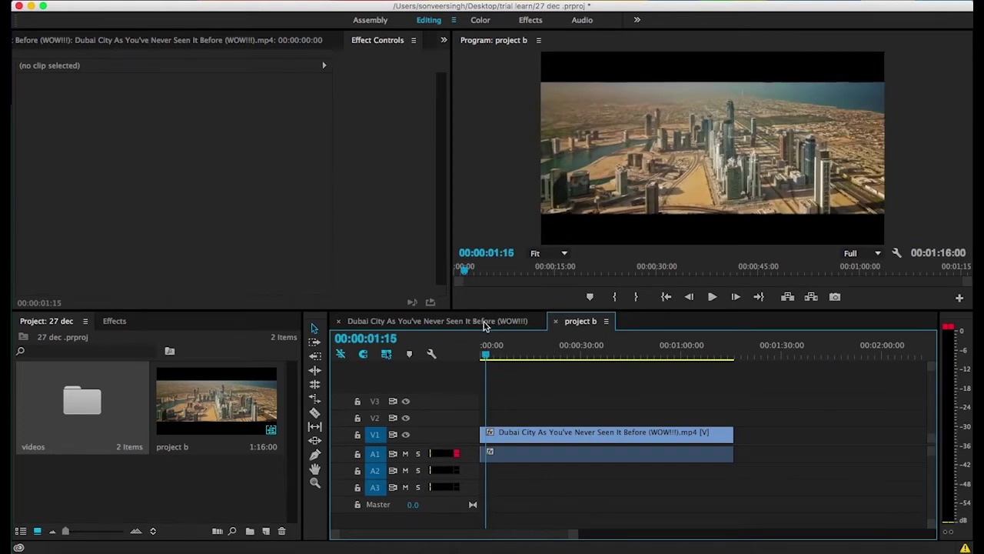
Load the timeline Dubai clip into the Source monitor, enlarge both monitors, and match frames near 00:00:15
{"action": "left_click", "coordinate": [505, 355]}
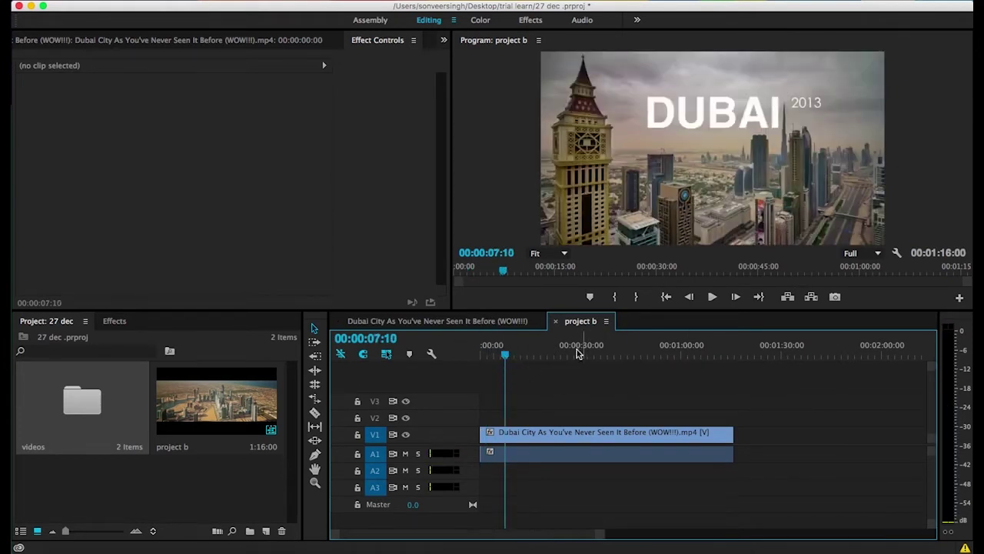
{"action": "left_click", "coordinate": [543, 442]}
{"action": "double_click", "coordinate": [543, 442]}
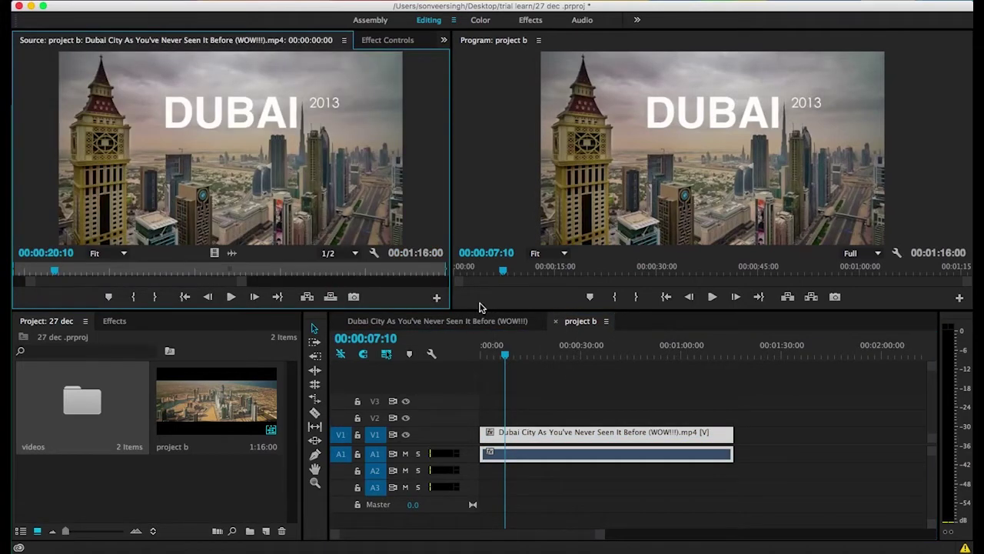
{"action": "mouse_move", "coordinate": [487, 312]}
{"action": "left_mouse_down"}
{"action": "mouse_move", "coordinate": [489, 424]}
{"action": "mouse_move", "coordinate": [488, 314]}
{"action": "left_mouse_up"}
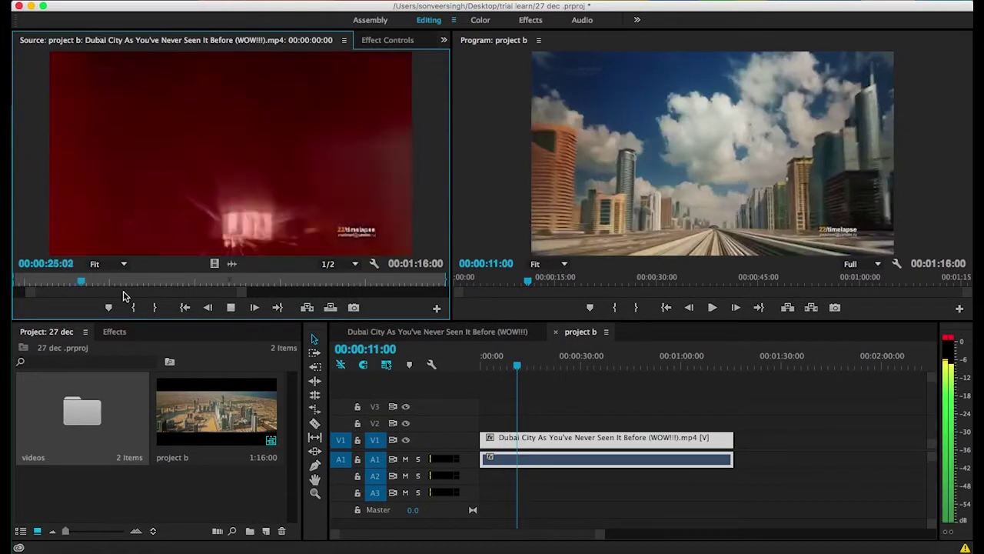
{"action": "left_click", "coordinate": [231, 308]}
{"action": "left_click", "coordinate": [533, 363]}
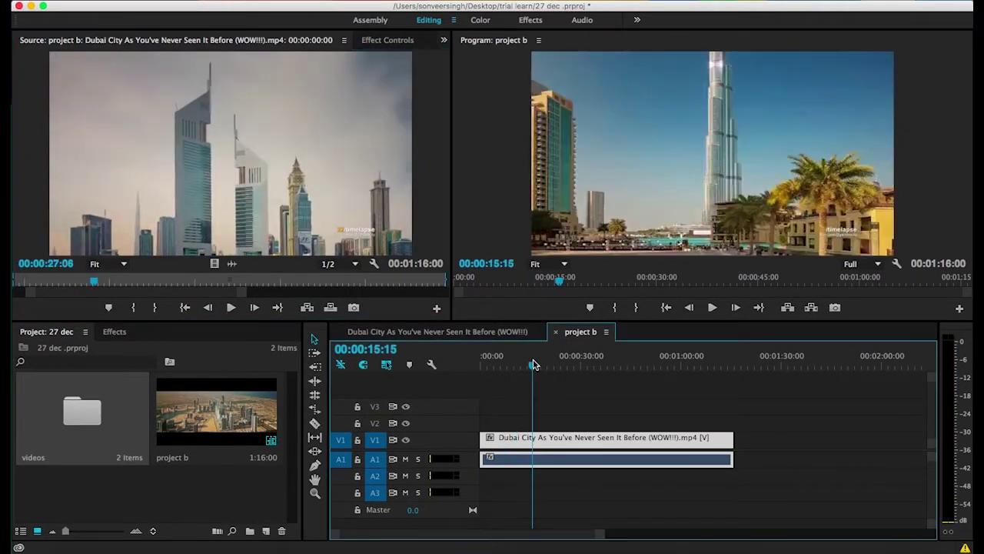
{"action": "left_click_drag", "start_coordinate": [534, 363], "coordinate": [524, 364]}
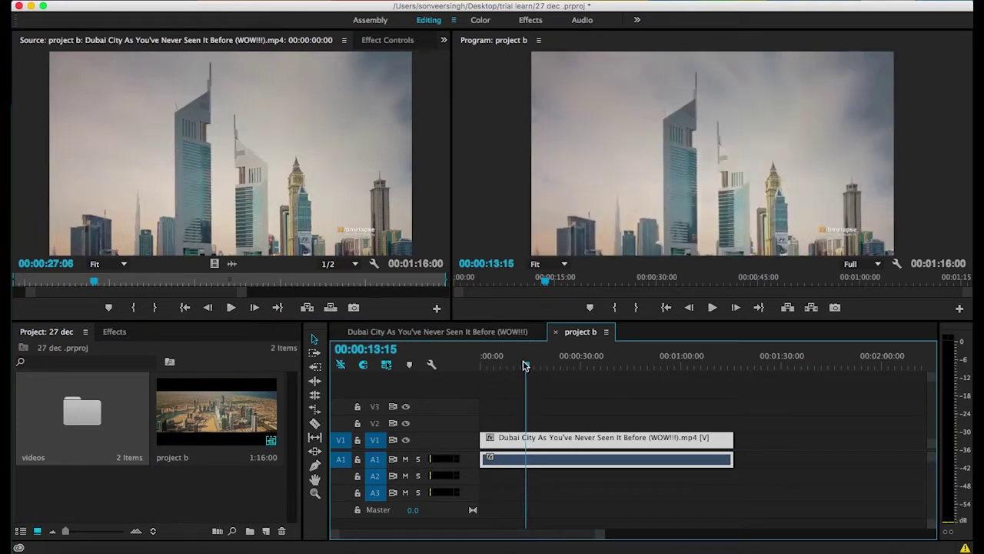
Show the Effects list, collapsing Andy's Effects and expanding the Video Effects category
{"action": "left_click", "coordinate": [115, 331]}
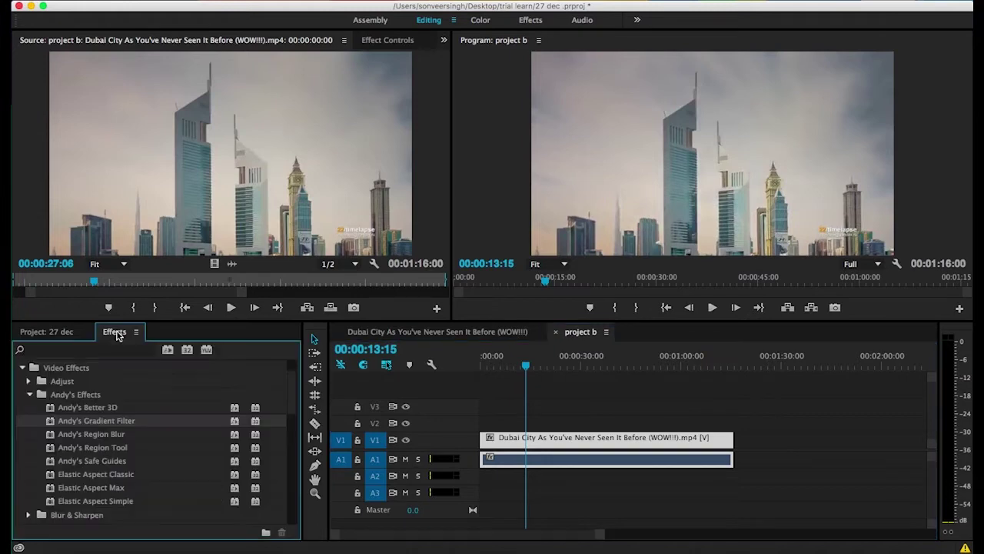
{"action": "left_click", "coordinate": [30, 394]}
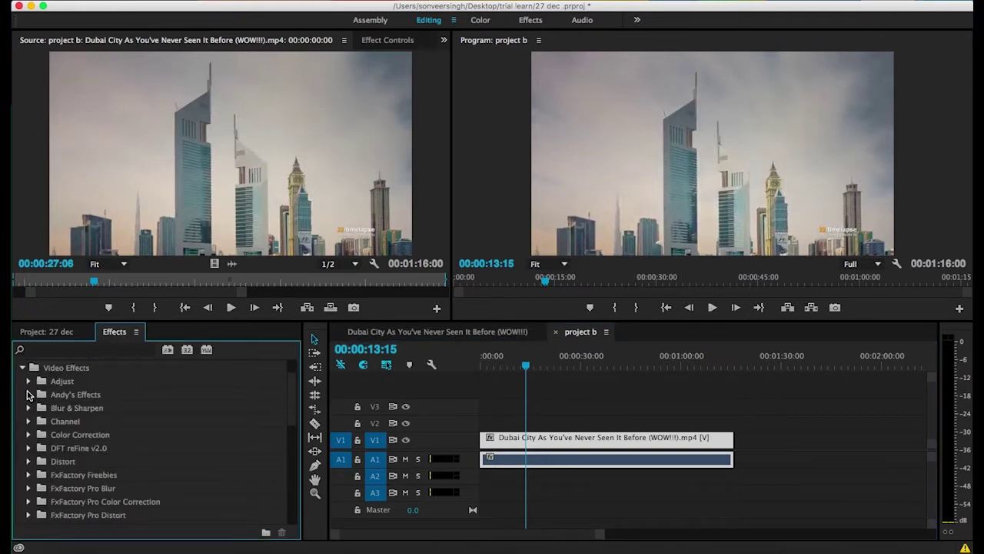
{"action": "left_click", "coordinate": [30, 395]}
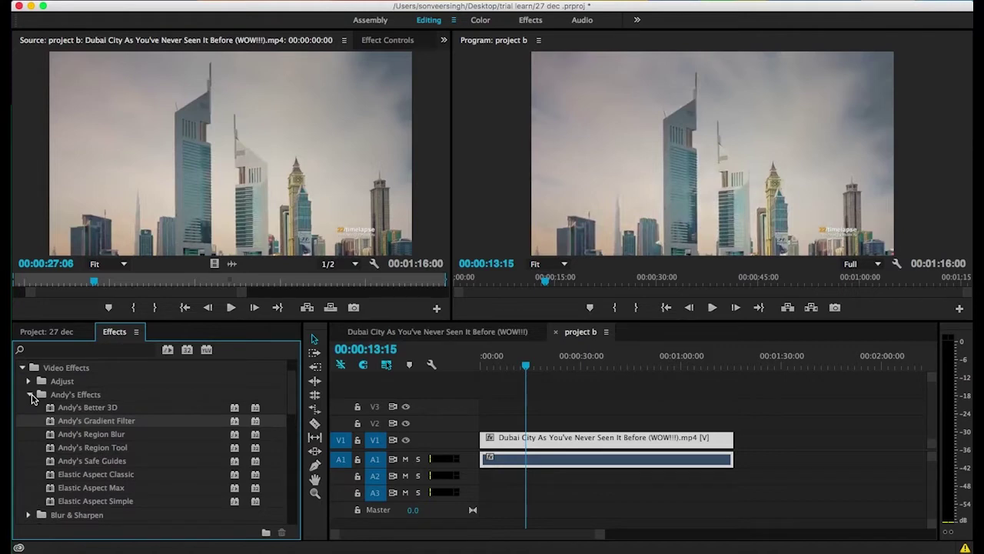
{"action": "left_click", "coordinate": [31, 396]}
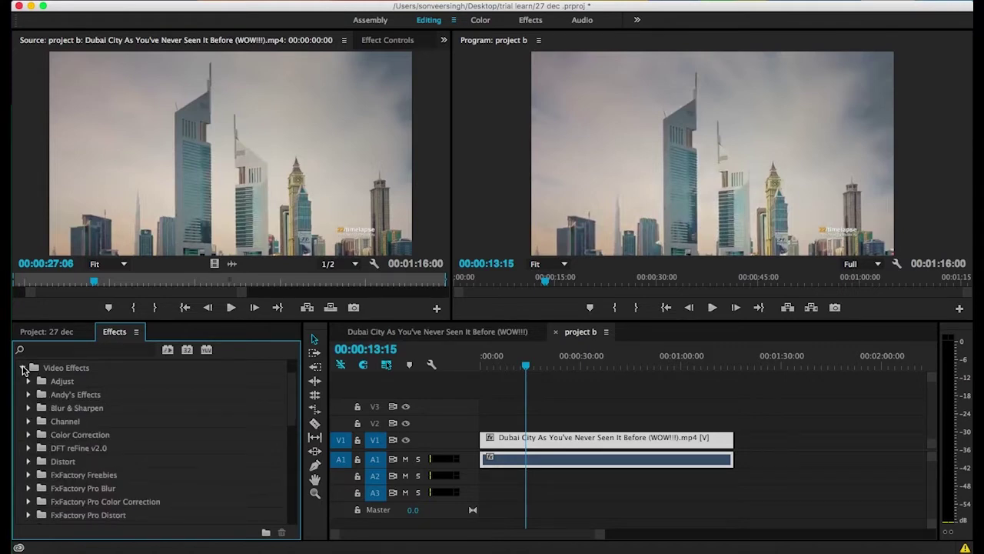
{"action": "left_click", "coordinate": [24, 368]}
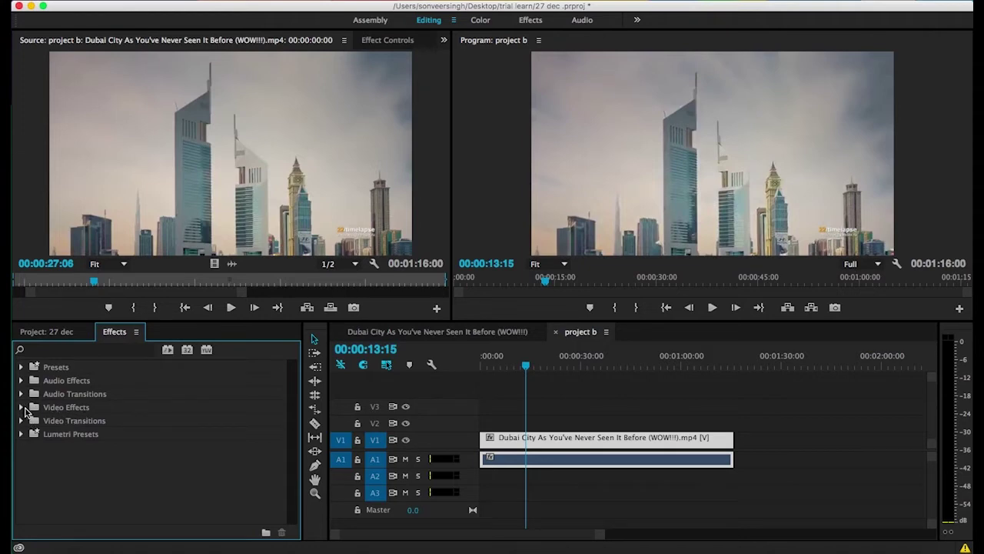
{"action": "left_click", "coordinate": [22, 407]}
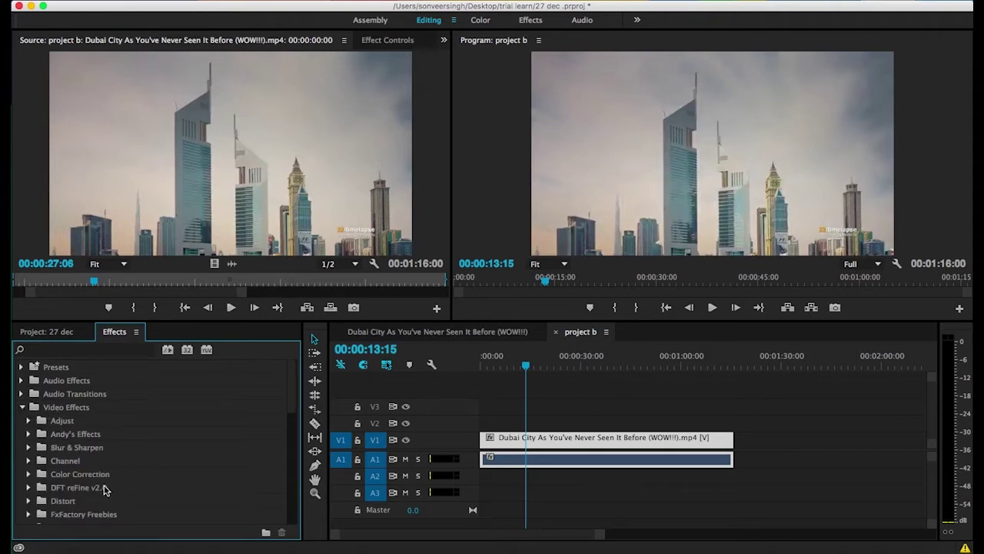
Expand Perspective and drag Bevel Alpha onto the Dubai clip on V1
{"action": "scroll", "coordinate": [90, 488], "scroll_direction": "down", "scroll_amount": 3}
{"action": "scroll", "coordinate": [90, 487], "scroll_direction": "down", "scroll_amount": 3}
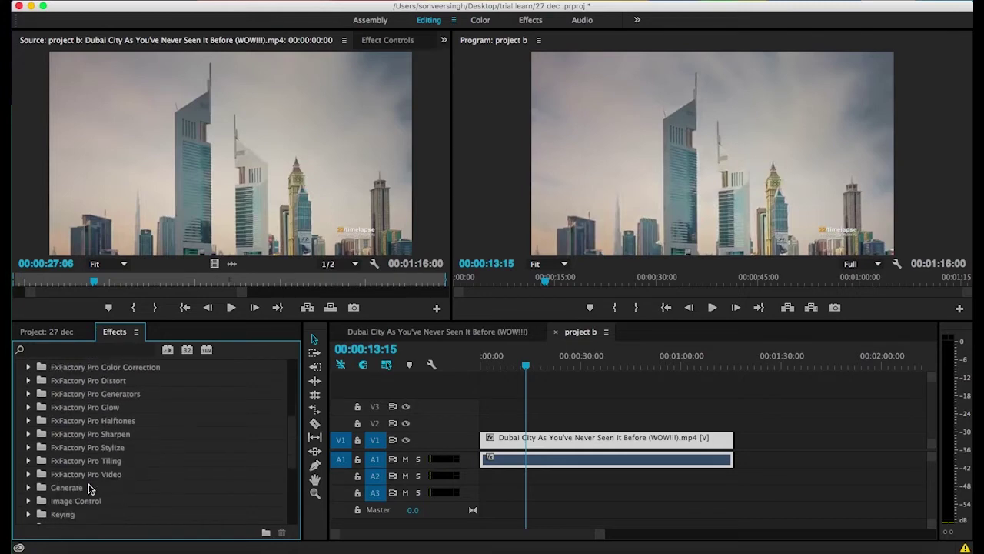
{"action": "scroll", "coordinate": [91, 488], "scroll_direction": "down", "scroll_amount": 2}
{"action": "scroll", "coordinate": [91, 487], "scroll_direction": "down", "scroll_amount": 2}
{"action": "scroll", "coordinate": [91, 487], "scroll_direction": "down", "scroll_amount": 2}
{"action": "scroll", "coordinate": [90, 487], "scroll_direction": "down", "scroll_amount": 2}
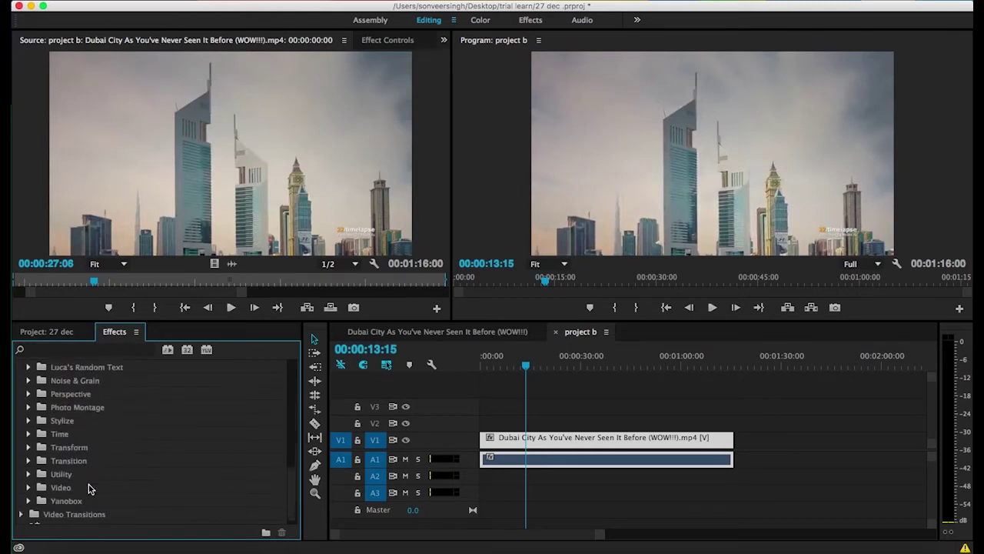
{"action": "scroll", "coordinate": [90, 488], "scroll_direction": "down", "scroll_amount": 1}
{"action": "scroll", "coordinate": [91, 487], "scroll_direction": "up", "scroll_amount": 4}
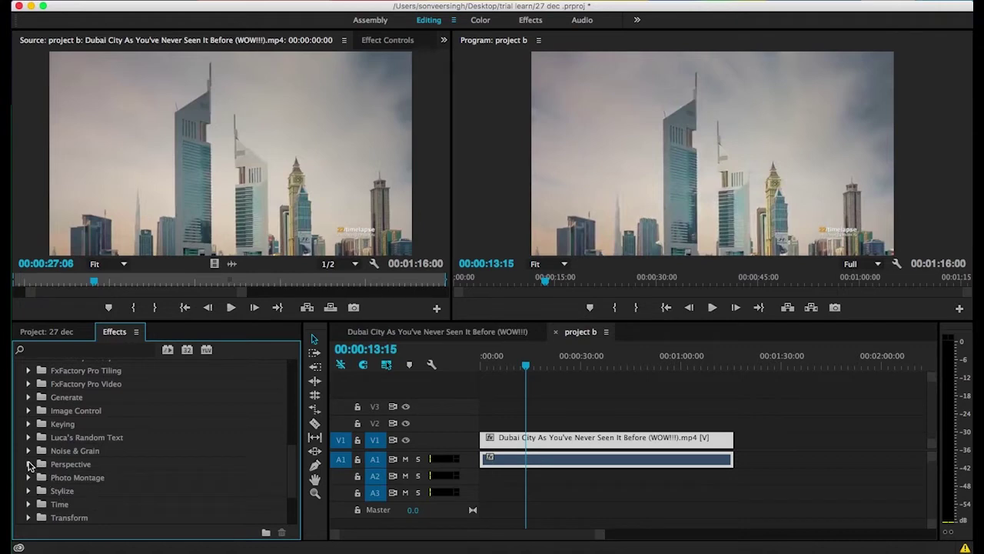
{"action": "left_click", "coordinate": [28, 463]}
{"action": "scroll", "coordinate": [94, 487], "scroll_direction": "down", "scroll_amount": 2}
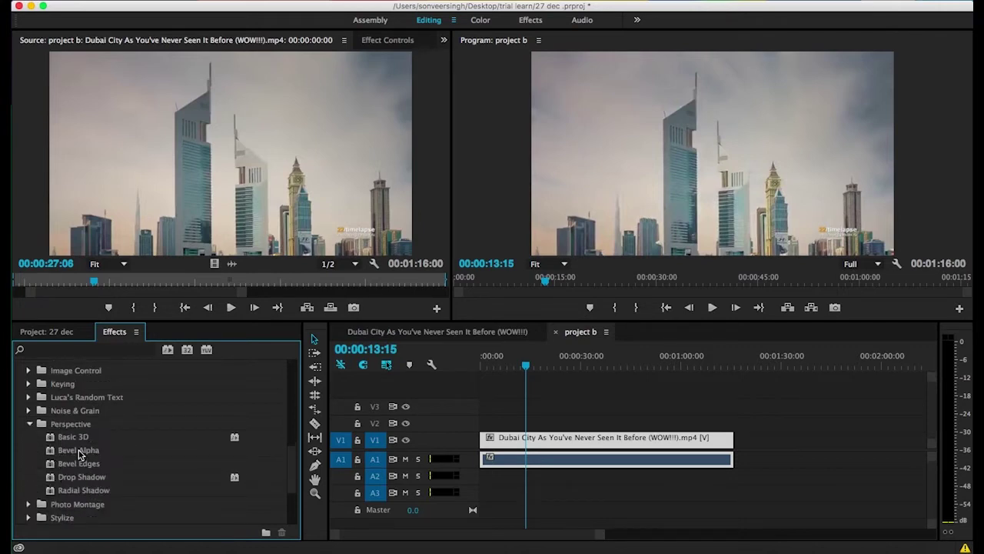
{"action": "left_click_drag", "start_coordinate": [79, 453], "coordinate": [509, 435]}
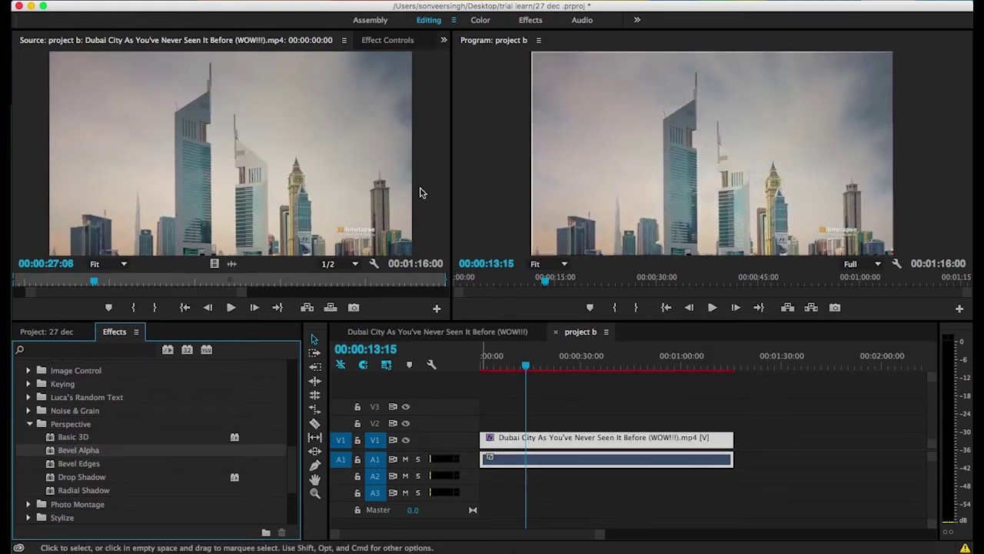
Give Bevel Alpha Edge Thickness 20, Light Angle −51° and Light Intensity 0.30, then collapse it
{"action": "left_click", "coordinate": [394, 42]}
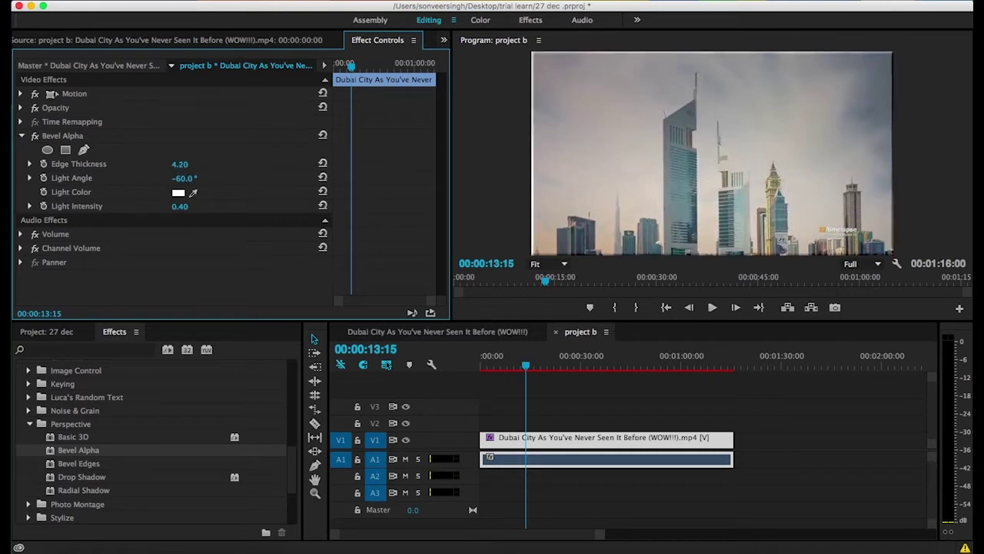
{"action": "left_click_drag", "start_coordinate": [180, 164], "coordinate": [238, 164]}
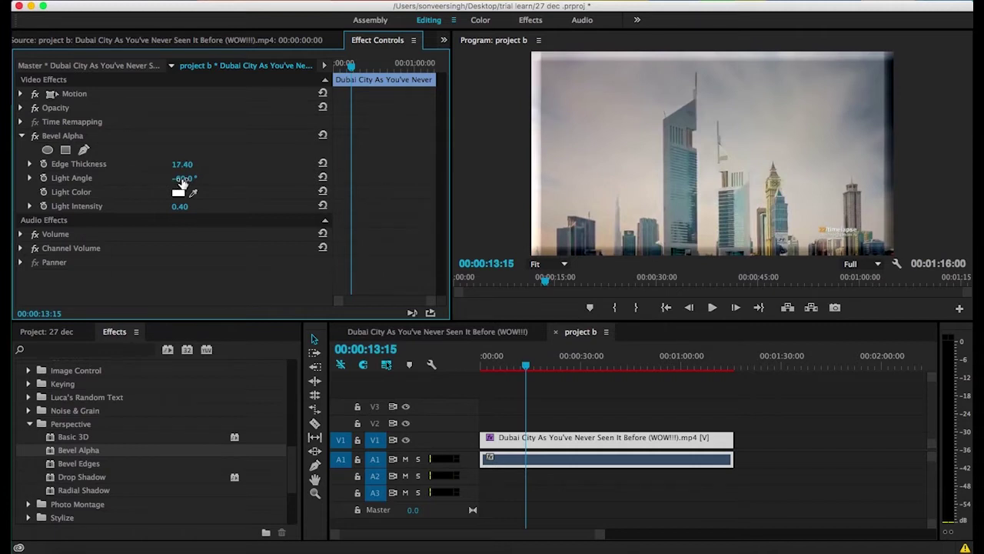
{"action": "mouse_move", "coordinate": [182, 182]}
{"action": "left_mouse_down"}
{"action": "mouse_move", "coordinate": [171, 182]}
{"action": "mouse_move", "coordinate": [204, 178]}
{"action": "mouse_move", "coordinate": [180, 178]}
{"action": "mouse_move", "coordinate": [178, 206]}
{"action": "left_mouse_up"}
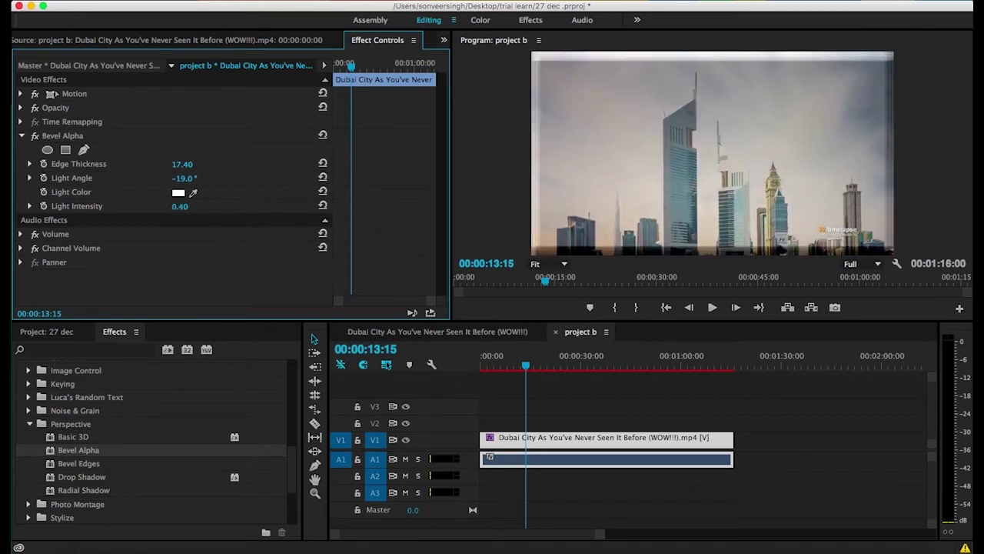
{"action": "left_click", "coordinate": [323, 206]}
{"action": "left_click_drag", "start_coordinate": [180, 206], "coordinate": [166, 178]}
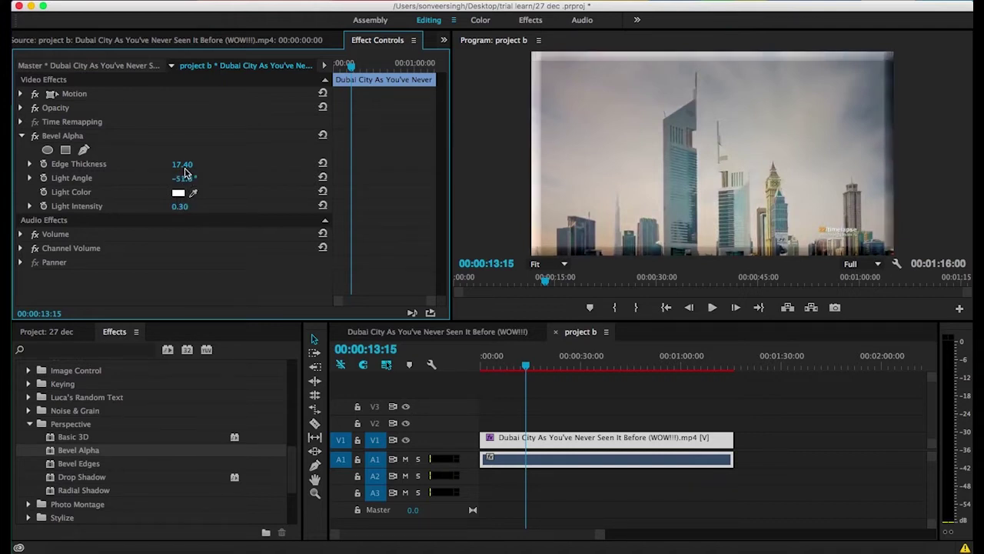
{"action": "left_click_drag", "start_coordinate": [182, 163], "coordinate": [192, 163]}
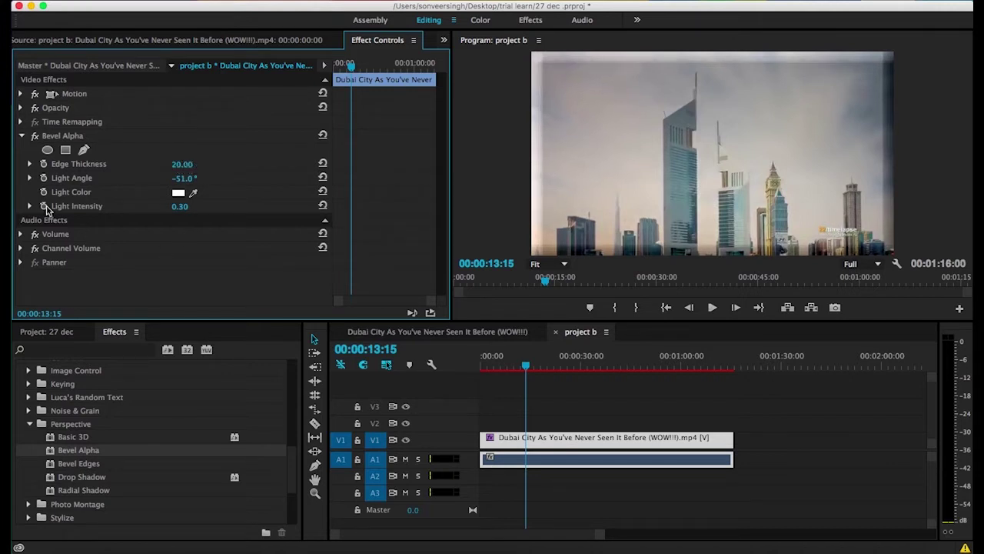
{"action": "left_click", "coordinate": [21, 136]}
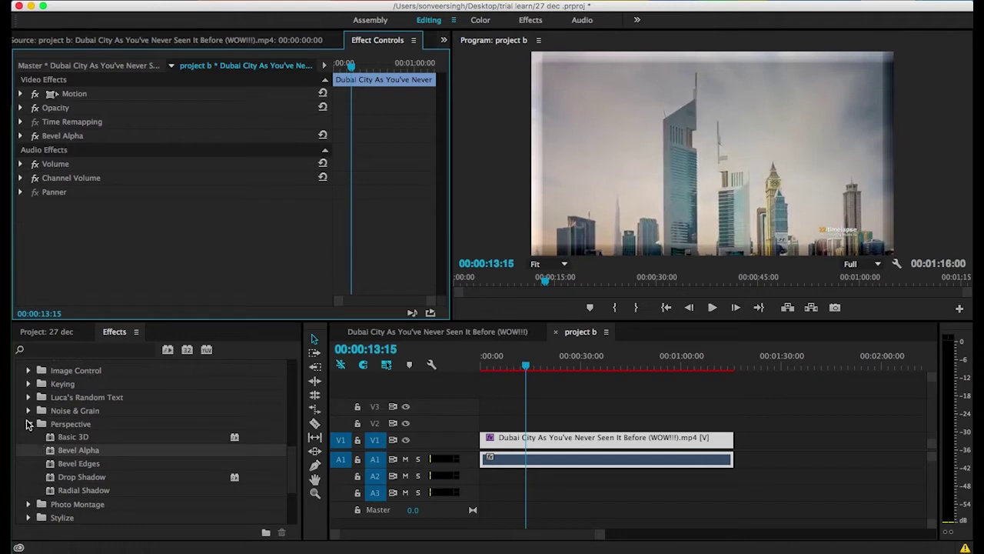
Collapse Perspective and expand Video Effects > Color Correction to reveal Channel Mixer
{"action": "left_click", "coordinate": [29, 424]}
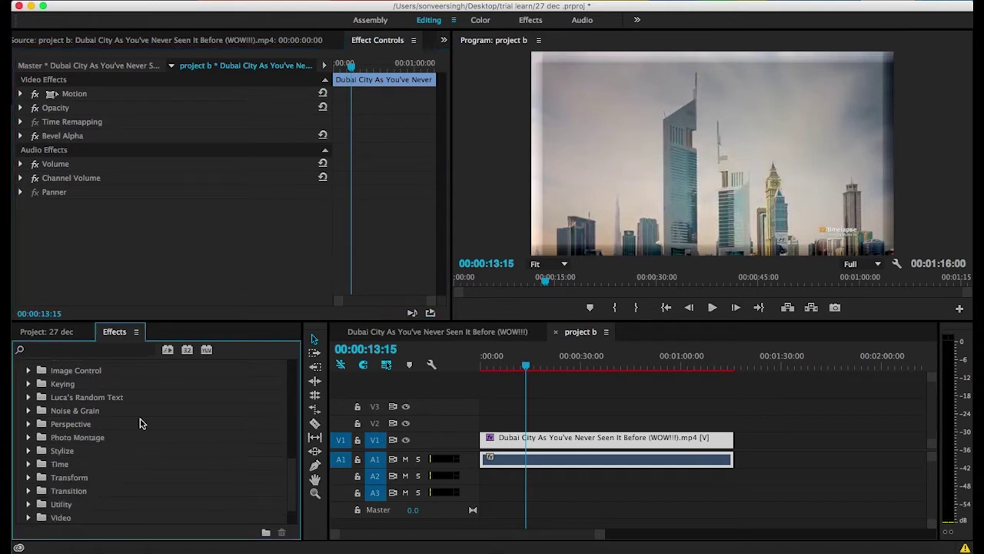
{"action": "scroll", "coordinate": [141, 423], "scroll_direction": "up", "scroll_amount": 2}
{"action": "scroll", "coordinate": [141, 423], "scroll_direction": "up", "scroll_amount": 3}
{"action": "scroll", "coordinate": [140, 423], "scroll_direction": "up", "scroll_amount": 3}
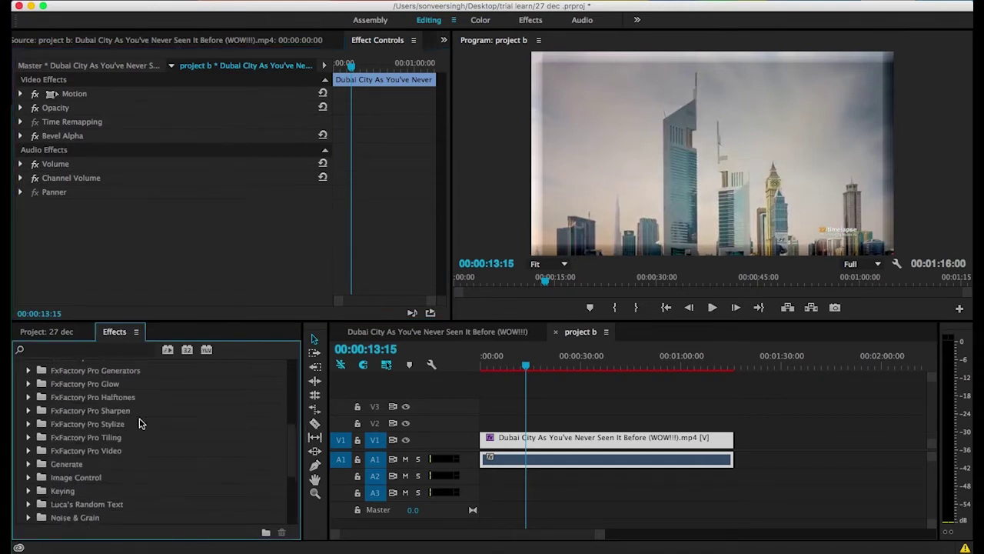
{"action": "scroll", "coordinate": [140, 423], "scroll_direction": "up", "scroll_amount": 6}
{"action": "scroll", "coordinate": [140, 423], "scroll_direction": "up", "scroll_amount": 5}
{"action": "scroll", "coordinate": [138, 422], "scroll_direction": "up", "scroll_amount": 2}
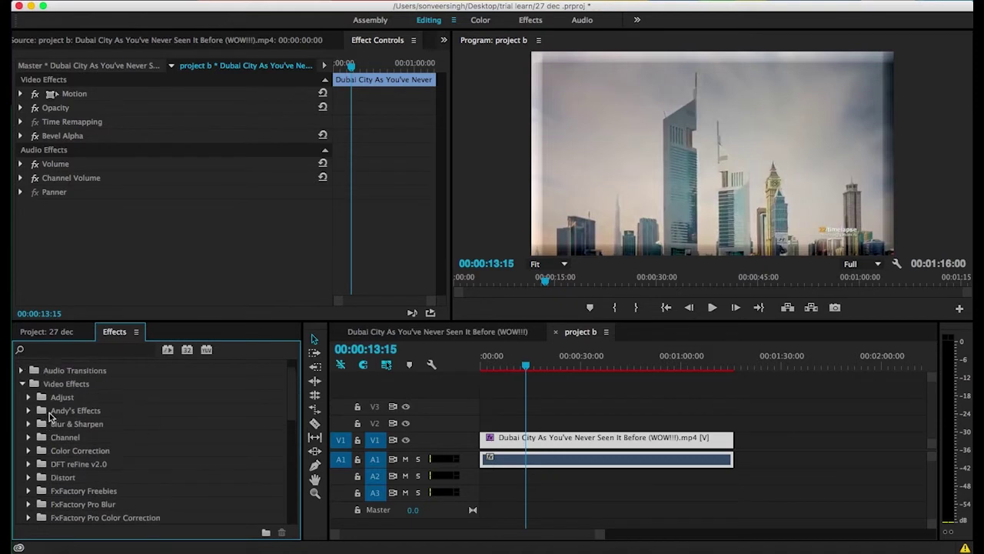
{"action": "left_click", "coordinate": [29, 451]}
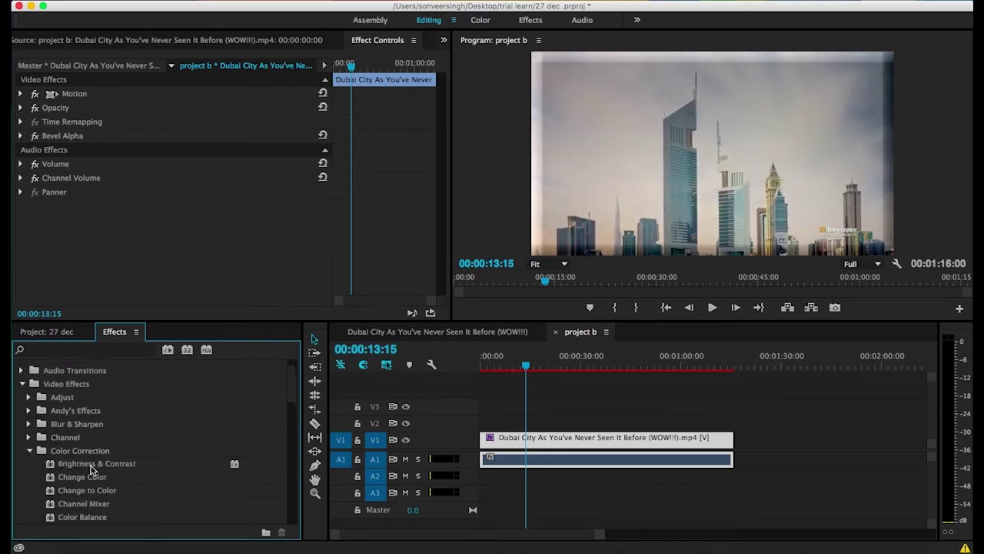
{"action": "scroll", "coordinate": [161, 468], "scroll_direction": "down", "scroll_amount": 2}
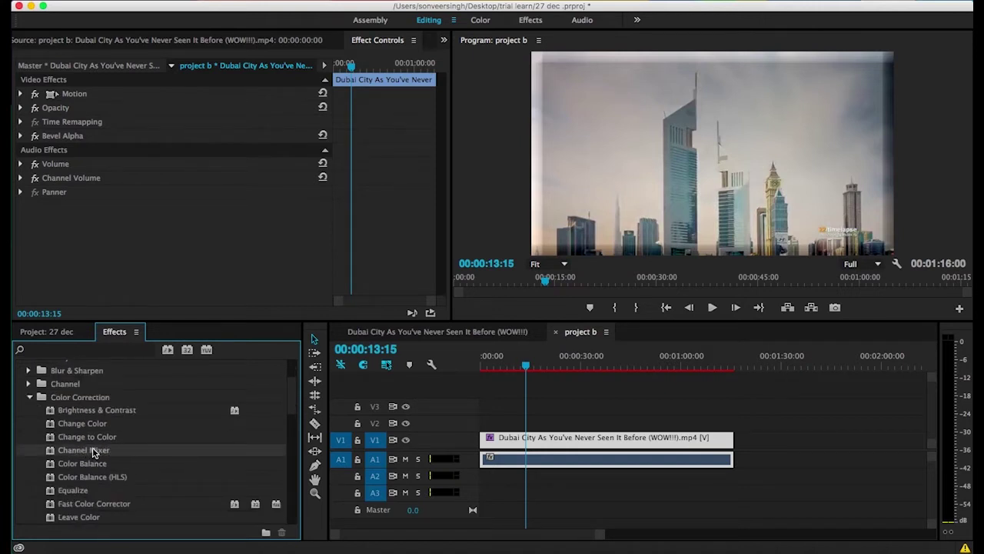
Apply Channel Mixer to the Dubai clip and set Red-Green 7 and Red-Blue 4
{"action": "left_click_drag", "start_coordinate": [93, 453], "coordinate": [503, 439]}
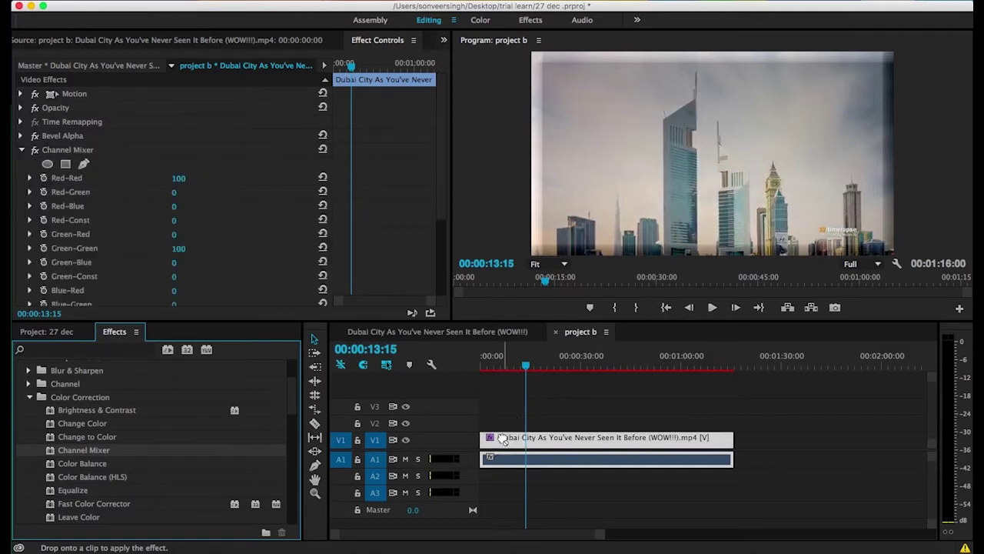
{"action": "left_click", "coordinate": [189, 192]}
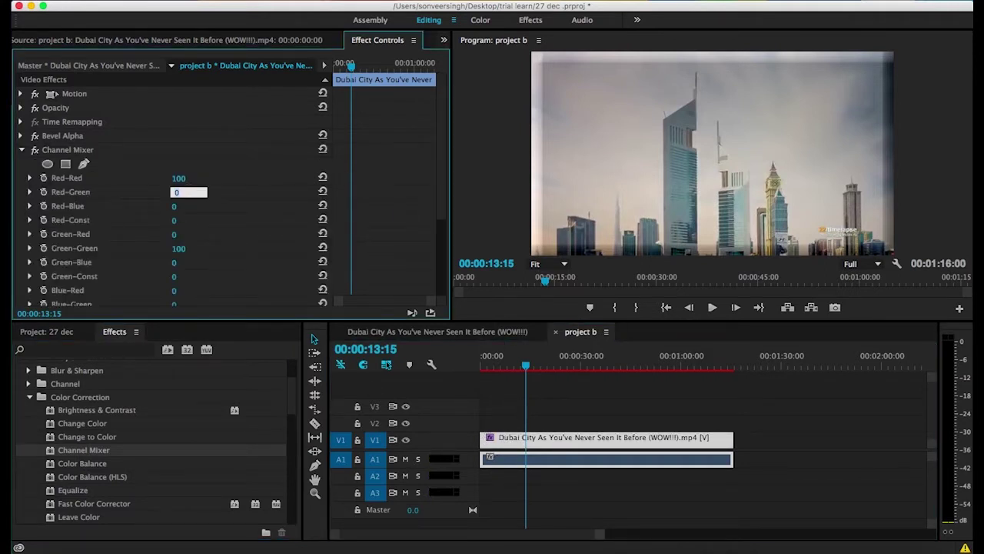
{"action": "type", "text": "7"}
{"action": "key", "text": "Return"}
{"action": "left_click", "coordinate": [173, 208]}
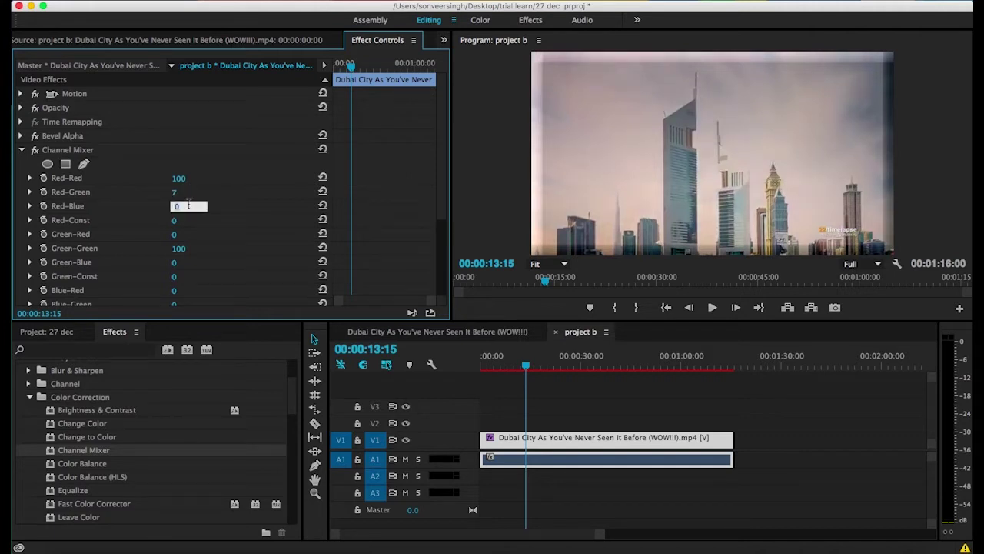
{"action": "type", "text": "4"}
{"action": "key", "text": "Return"}
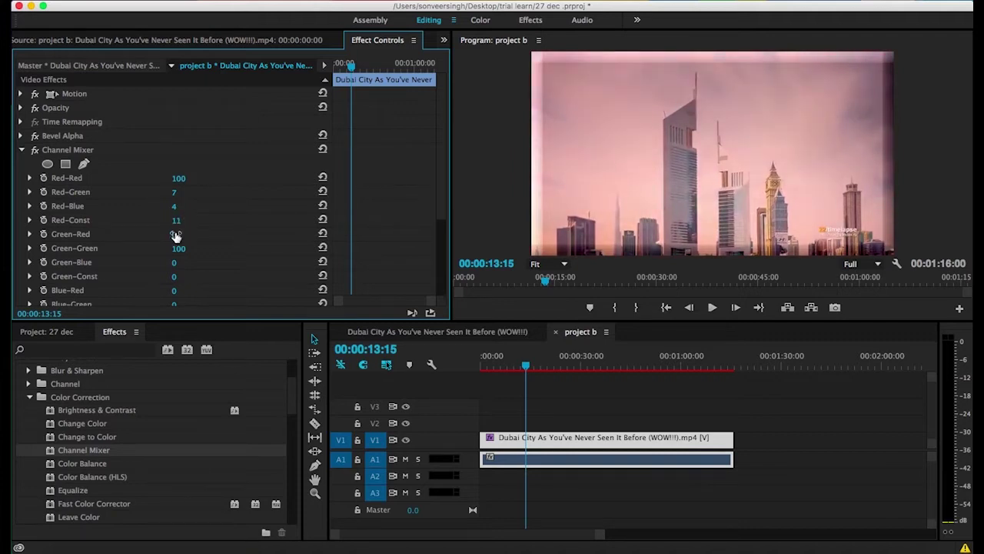
Set Channel Mixer Green-Red 12, Green-Blue 20, Blue-Red −25 and Blue-Green 41
{"action": "left_click_drag", "start_coordinate": [174, 234], "coordinate": [185, 234]}
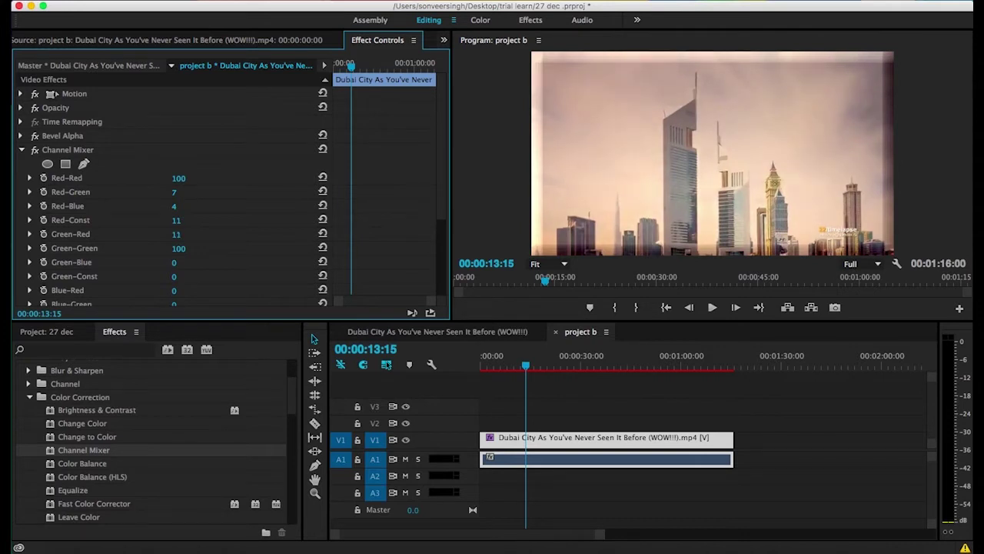
{"action": "left_click", "coordinate": [187, 234]}
{"action": "key", "text": "Return"}
{"action": "left_click", "coordinate": [187, 262]}
{"action": "type", "text": "20"}
{"action": "key", "text": "Return"}
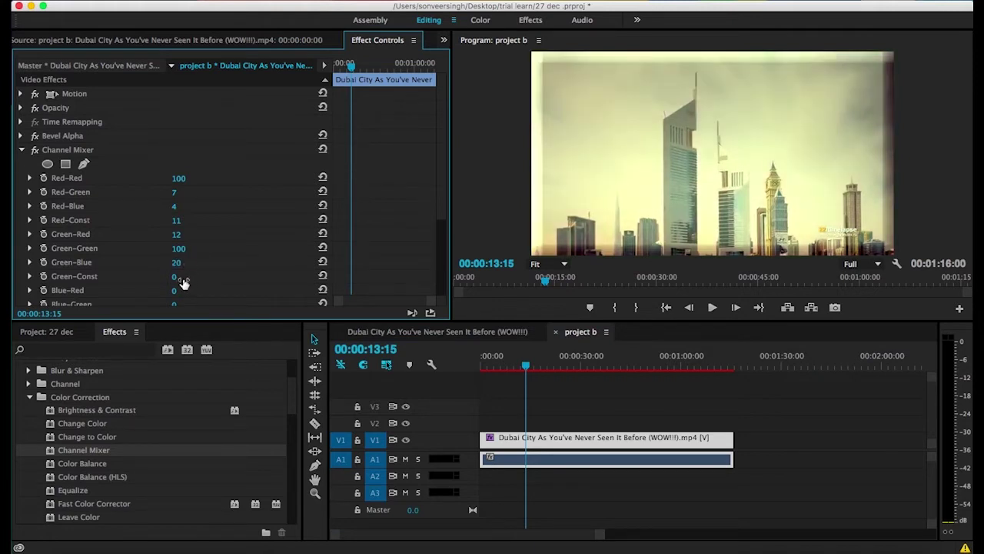
{"action": "left_click", "coordinate": [174, 291]}
{"action": "type", "text": "-25"}
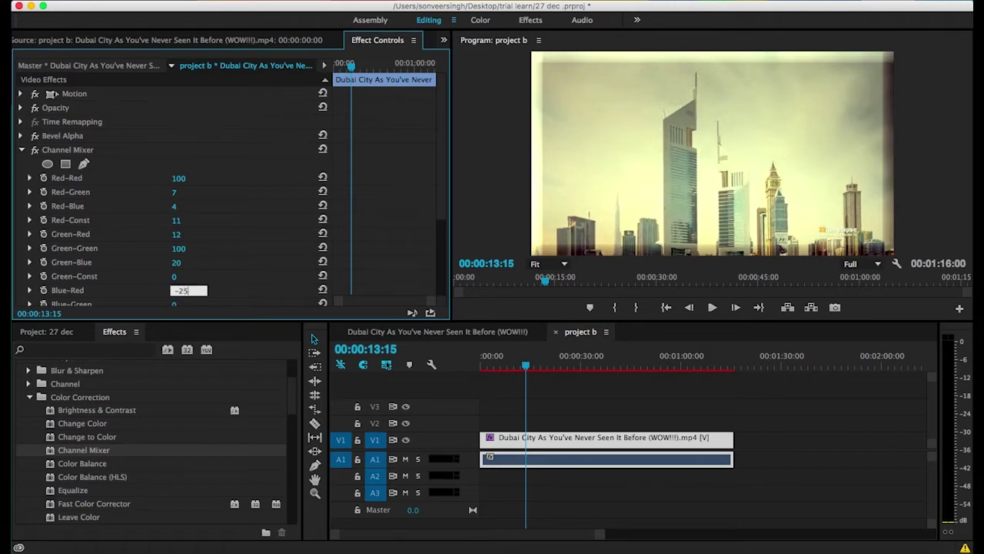
{"action": "key", "text": "Return"}
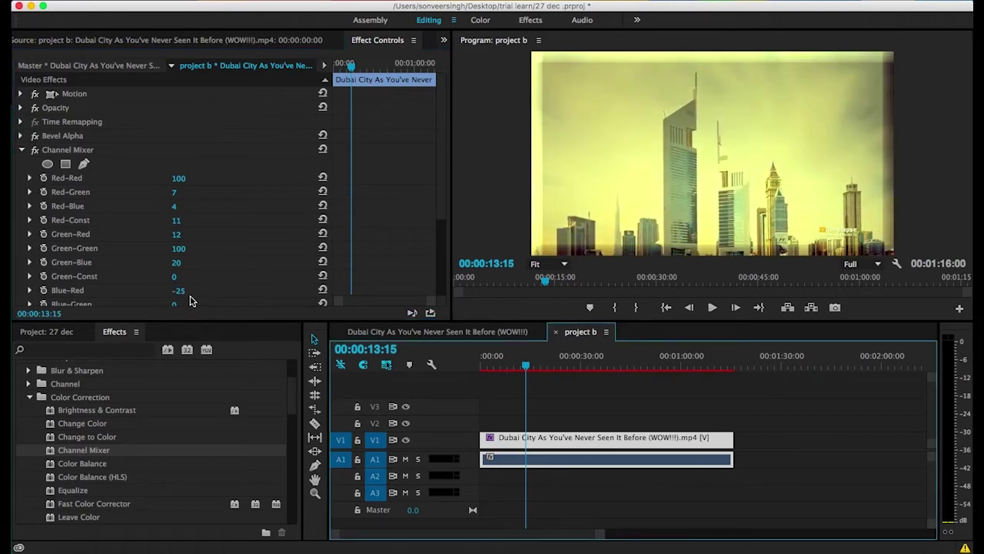
{"action": "scroll", "coordinate": [193, 299], "scroll_direction": "down", "scroll_amount": 3}
{"action": "left_click", "coordinate": [177, 250]}
{"action": "type", "text": "41"}
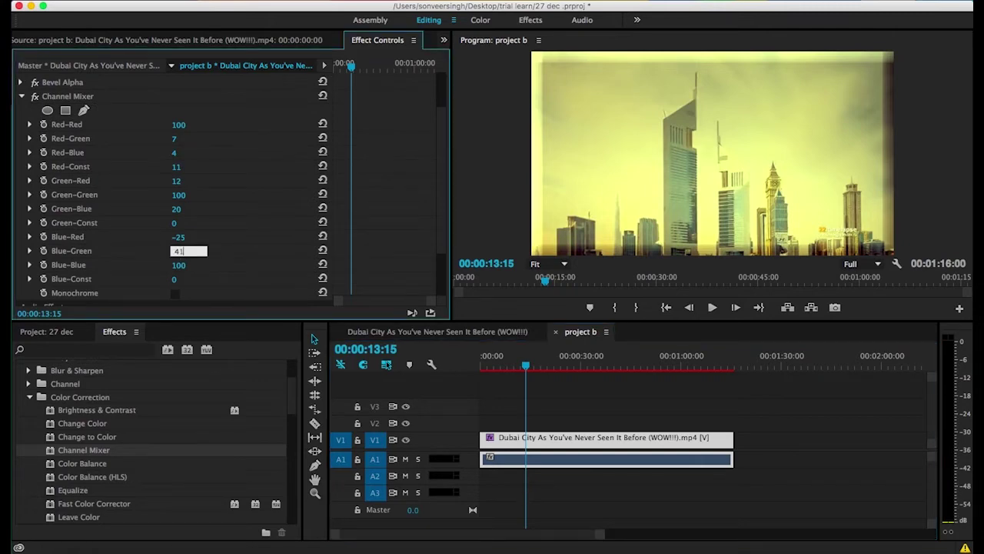
{"action": "key", "text": "Return"}
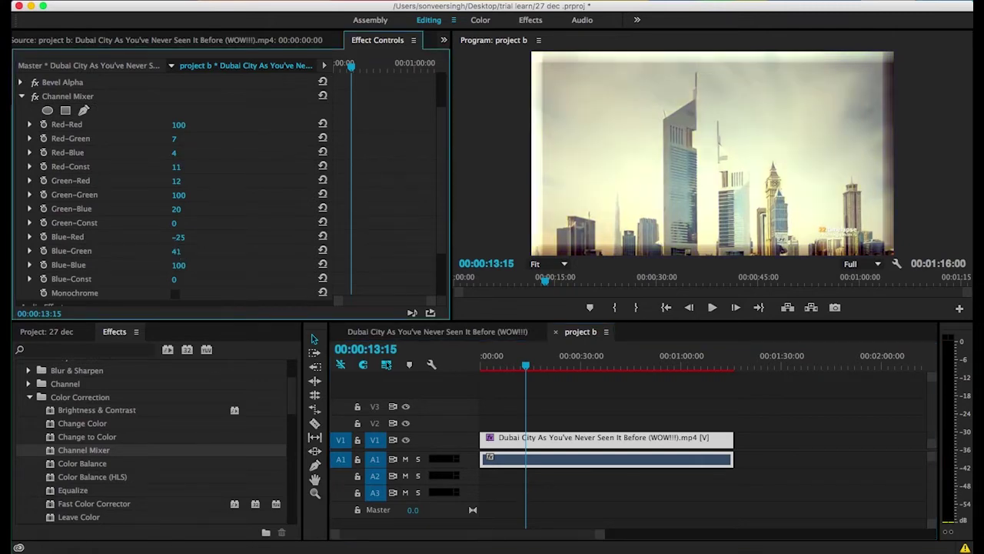
{"action": "scroll", "coordinate": [218, 244], "scroll_direction": "down", "scroll_amount": 2}
{"action": "scroll", "coordinate": [217, 244], "scroll_direction": "up", "scroll_amount": 3}
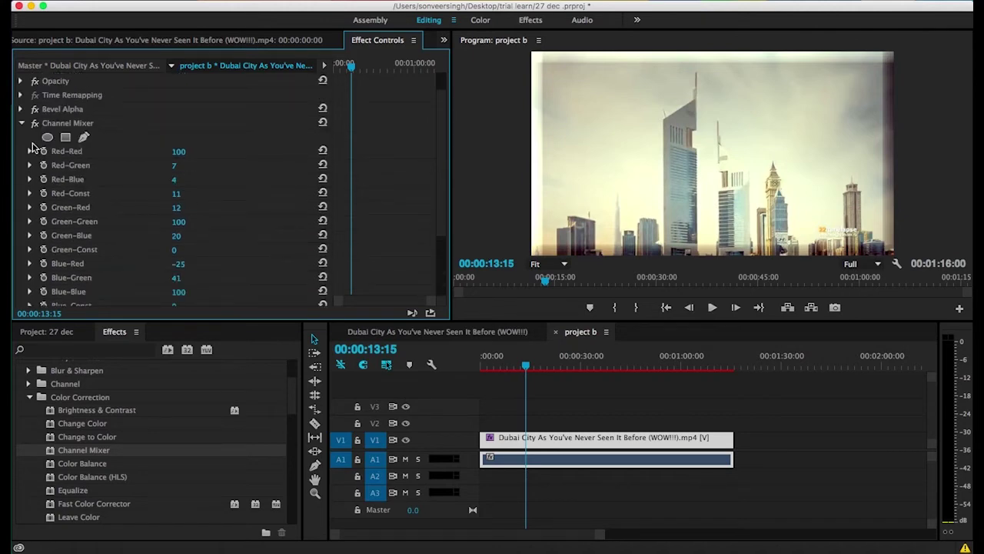
Collapse Channel Mixer and Color Correction, then drag Andy's Gradient Filter onto the Dubai clip
{"action": "left_click", "coordinate": [22, 124]}
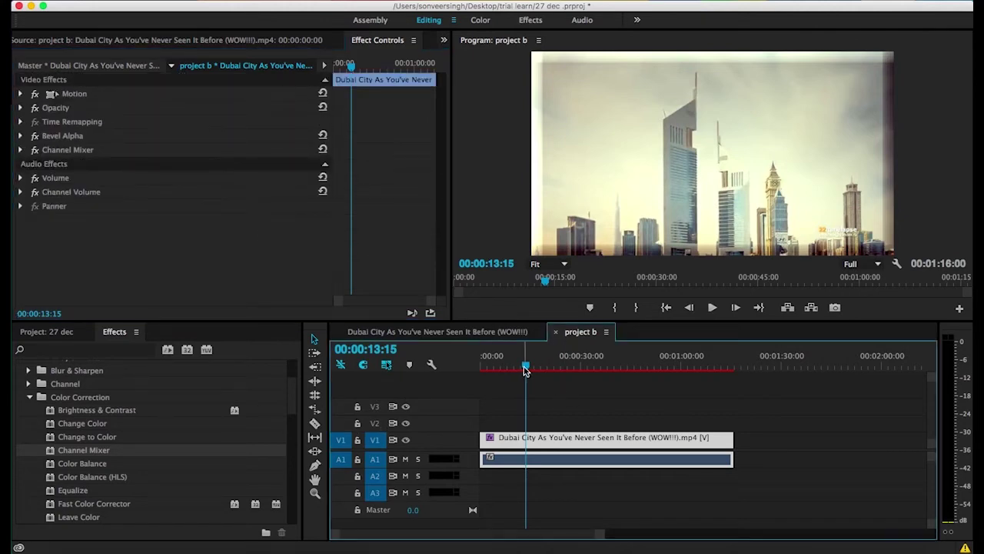
{"action": "left_click_drag", "start_coordinate": [525, 370], "coordinate": [538, 370]}
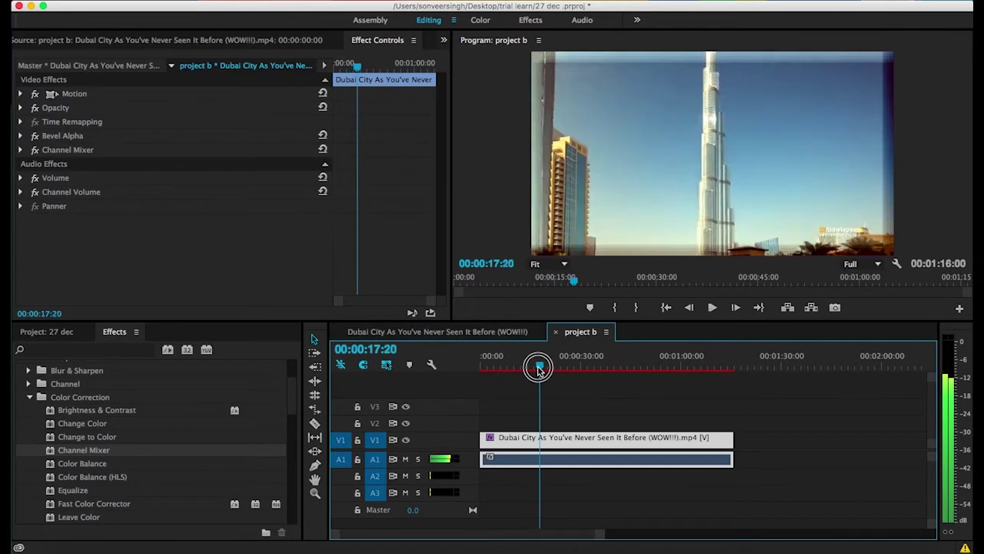
{"action": "left_click", "coordinate": [30, 397]}
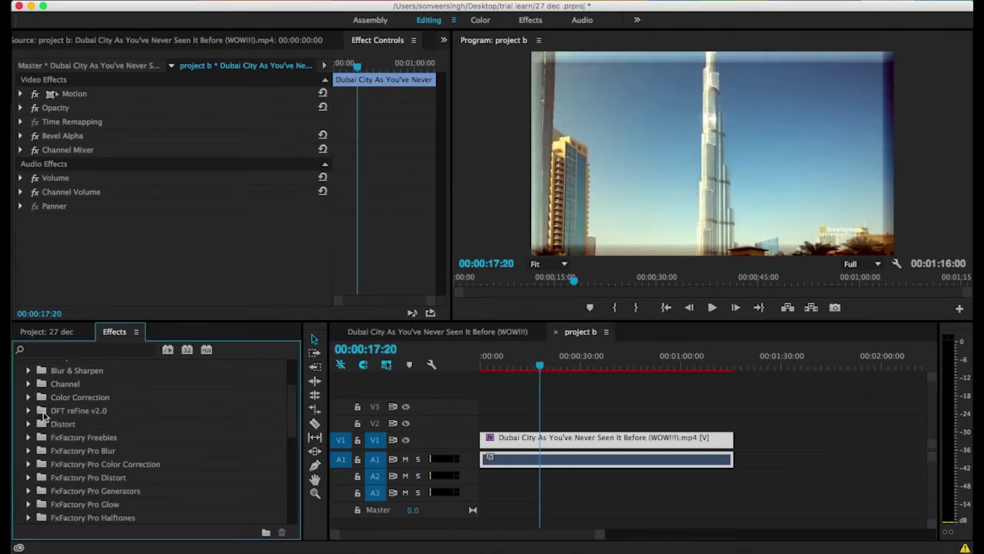
{"action": "scroll", "coordinate": [108, 465], "scroll_direction": "up", "scroll_amount": 3}
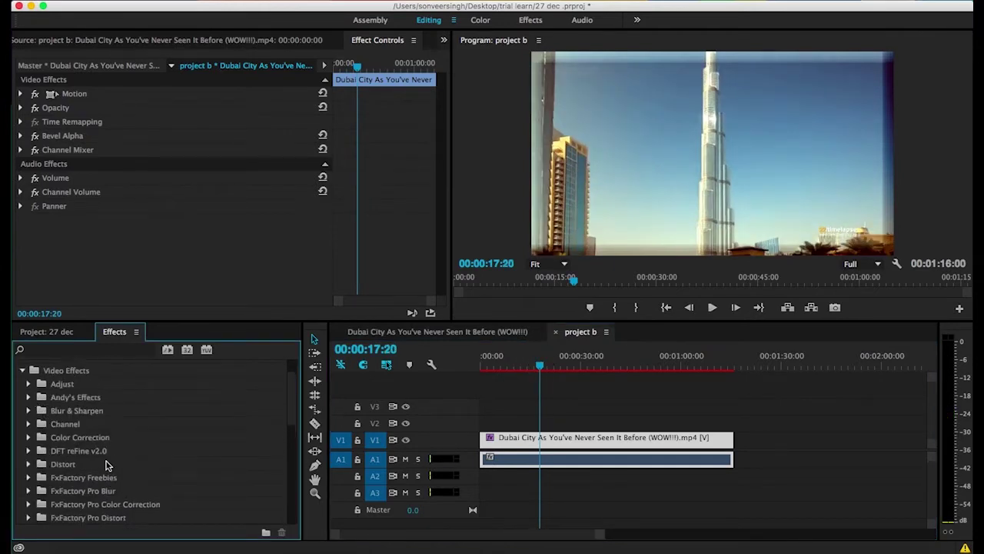
{"action": "scroll", "coordinate": [107, 464], "scroll_direction": "up", "scroll_amount": 2}
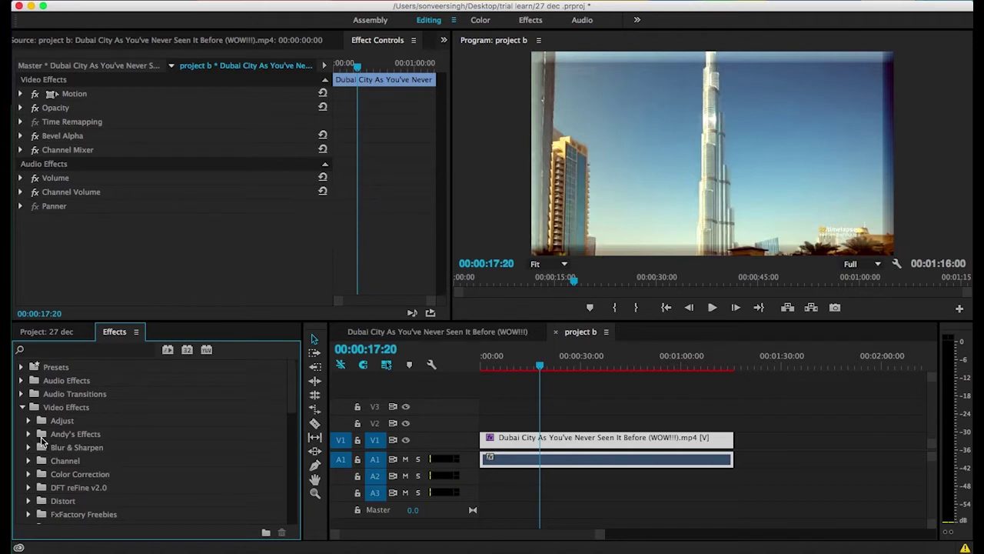
{"action": "left_click", "coordinate": [28, 436]}
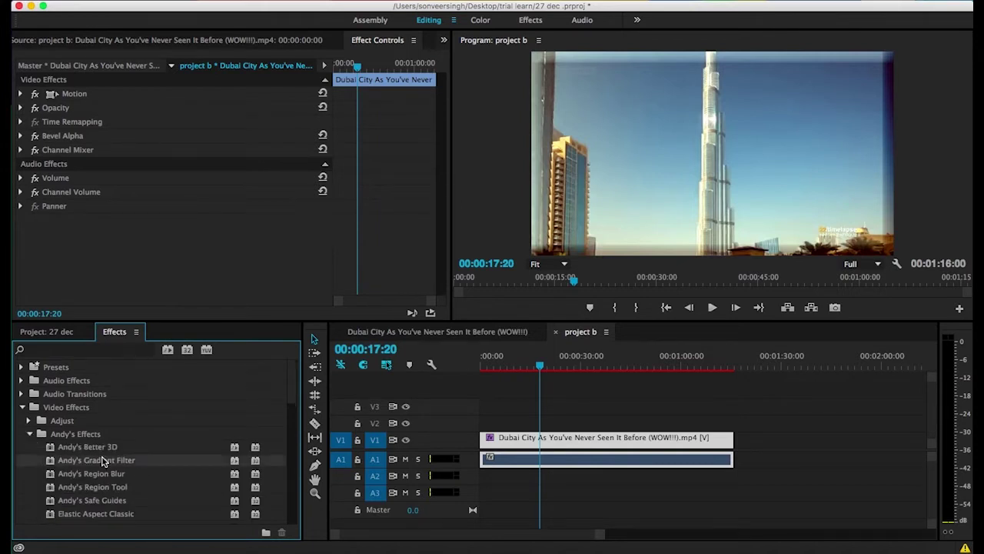
{"action": "left_click_drag", "start_coordinate": [97, 465], "coordinate": [542, 437]}
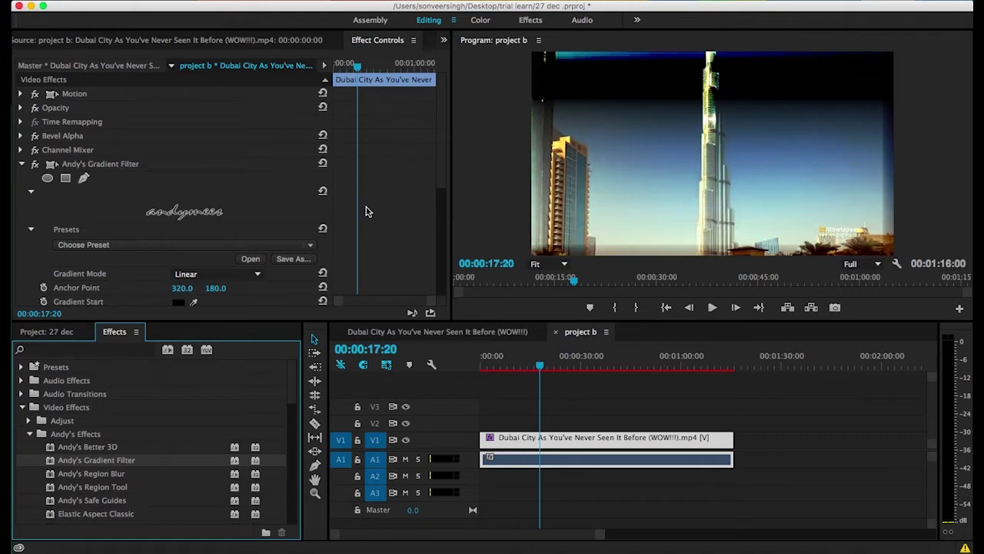
Set the gradient filter's Anchor Point to −254, 279 to darken the sky
{"action": "scroll", "coordinate": [366, 211], "scroll_direction": "down", "scroll_amount": 3}
{"action": "scroll", "coordinate": [366, 211], "scroll_direction": "down", "scroll_amount": 2}
{"action": "scroll", "coordinate": [366, 211], "scroll_direction": "up", "scroll_amount": 3}
{"action": "left_click_drag", "start_coordinate": [182, 234], "coordinate": [153, 234]}
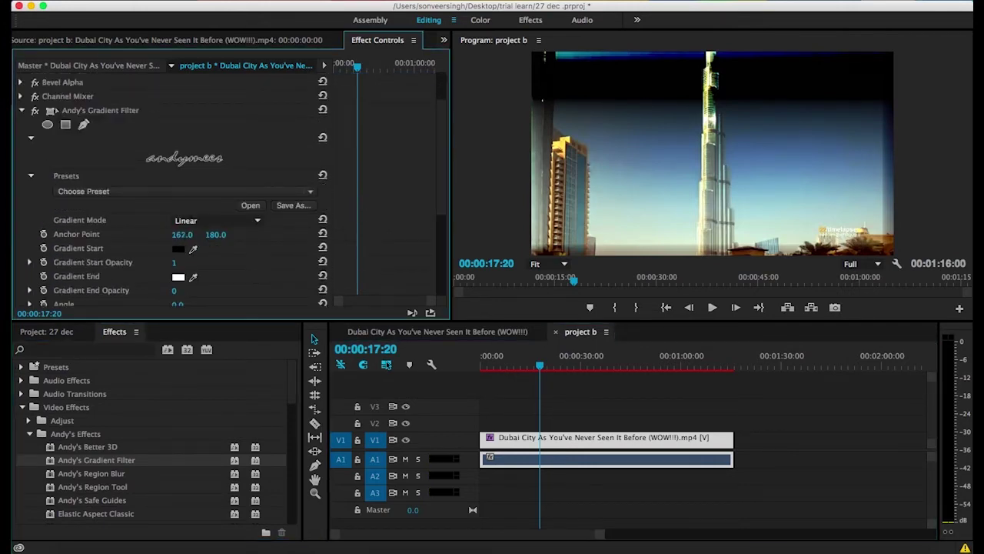
{"action": "left_click_drag", "start_coordinate": [179, 234], "coordinate": [176, 236]}
{"action": "left_click", "coordinate": [185, 234]}
{"action": "type", "text": "-254"}
{"action": "key", "text": "Return"}
{"action": "scroll", "coordinate": [216, 239], "scroll_direction": "up", "scroll_amount": 2}
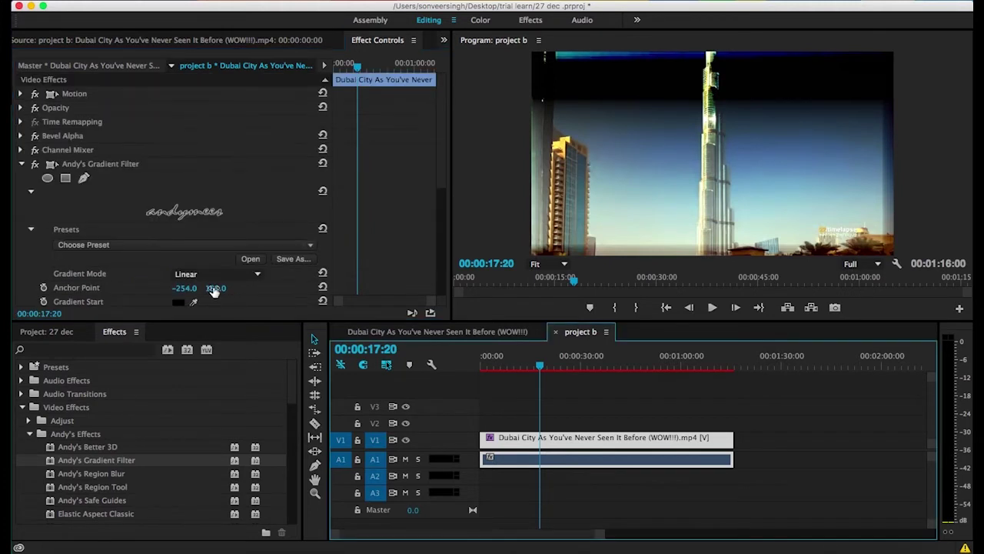
{"action": "type", "text": "258"}
{"action": "key", "text": "Return"}
{"action": "left_click_drag", "start_coordinate": [215, 288], "coordinate": [229, 287]}
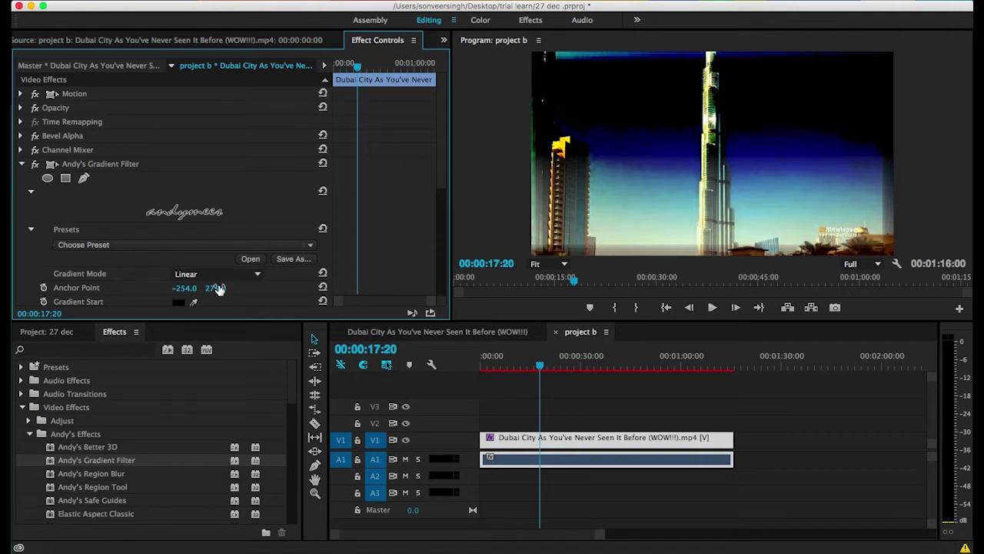
{"action": "scroll", "coordinate": [363, 245], "scroll_direction": "down", "scroll_amount": 3}
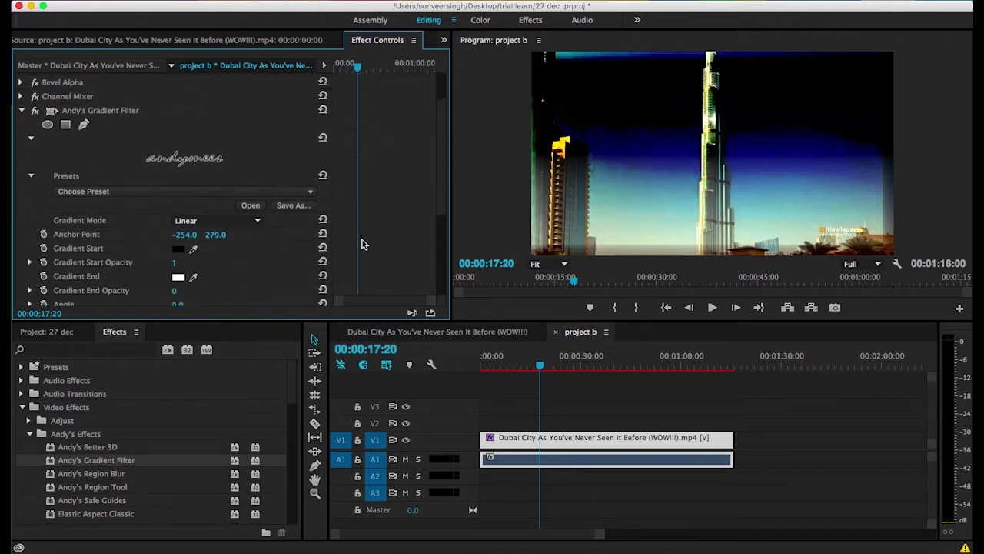
Set the gradient Start Opacity to 0 and End Opacity to 1
{"action": "left_click_drag", "start_coordinate": [181, 210], "coordinate": [177, 210]}
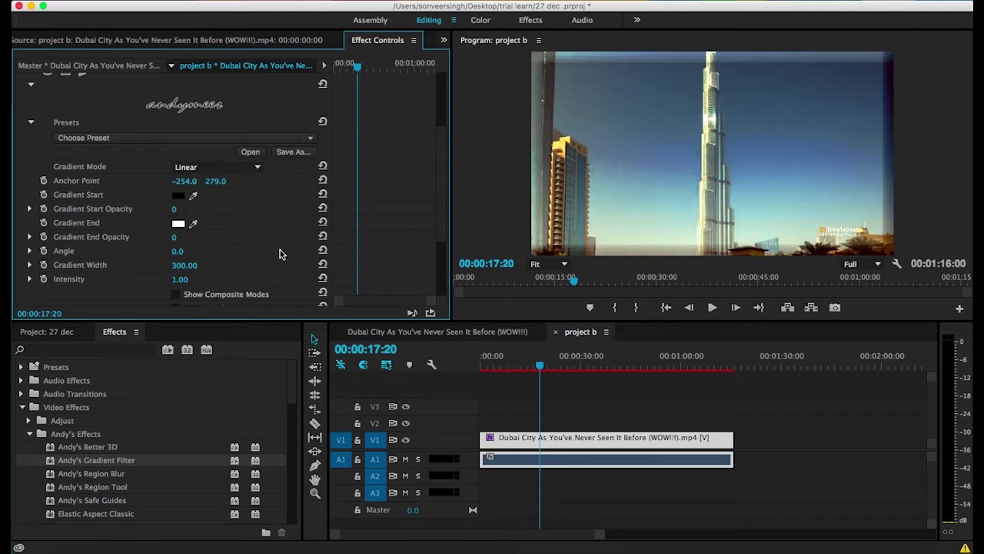
{"action": "scroll", "coordinate": [280, 254], "scroll_direction": "down", "scroll_amount": 3}
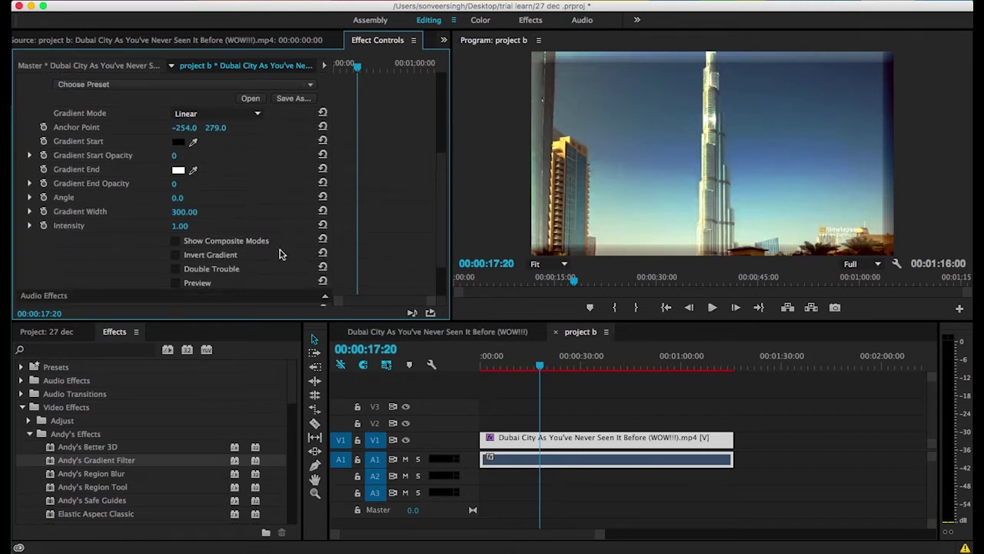
{"action": "scroll", "coordinate": [280, 254], "scroll_direction": "up", "scroll_amount": 1}
{"action": "left_click", "coordinate": [177, 210]}
{"action": "key", "text": "Return"}
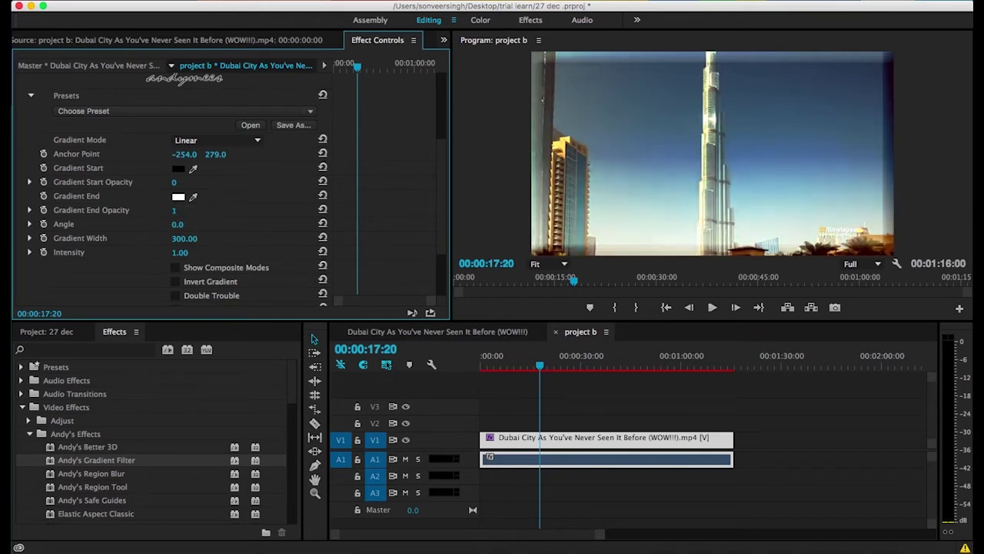
{"action": "left_click_drag", "start_coordinate": [174, 210], "coordinate": [176, 210]}
Set Gradient Width to 116 and move the Anchor Point to −159, 210
{"action": "left_click_drag", "start_coordinate": [215, 154], "coordinate": [203, 154]}
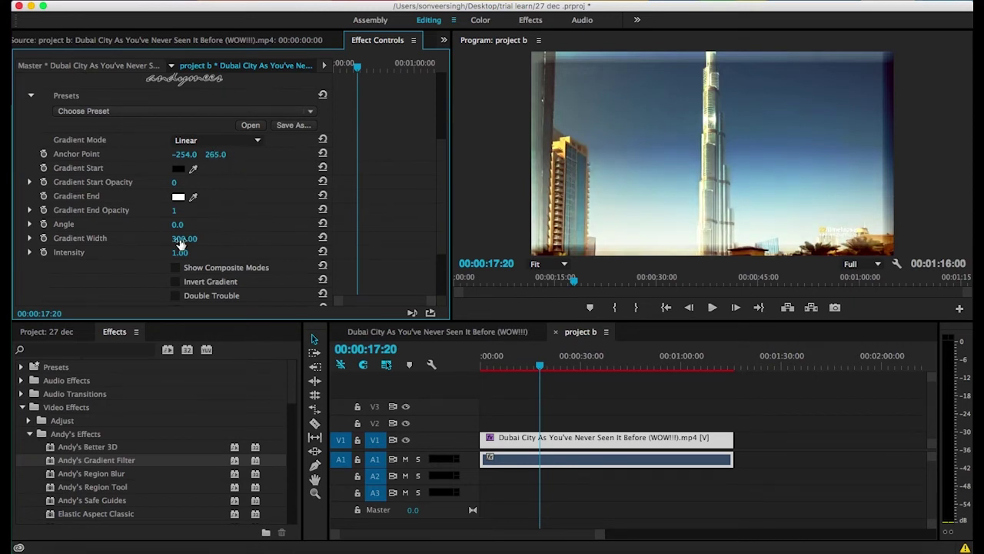
{"action": "scroll", "coordinate": [181, 243], "scroll_direction": "down", "scroll_amount": 1}
{"action": "type", "text": "222"}
{"action": "key", "text": "Return"}
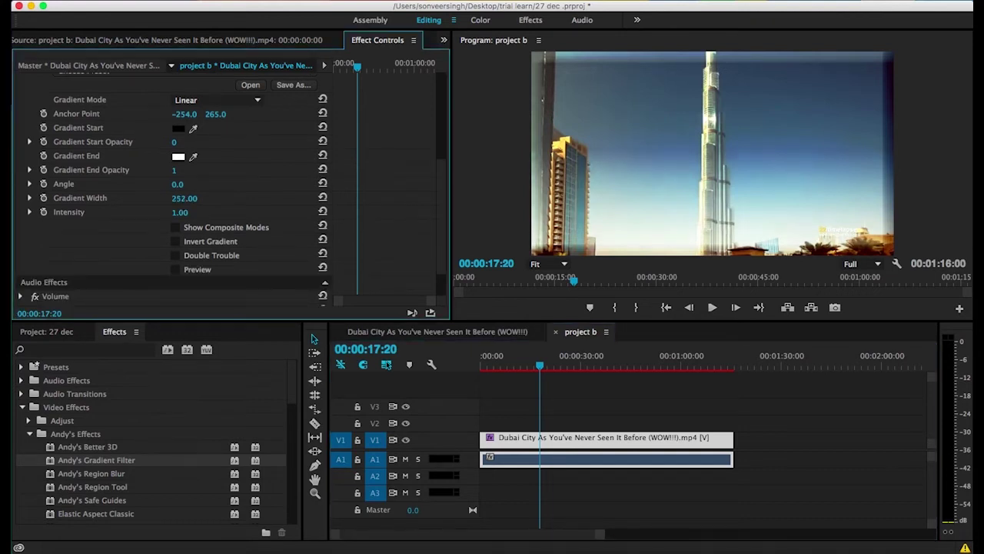
{"action": "mouse_move", "coordinate": [185, 198]}
{"action": "left_mouse_down"}
{"action": "mouse_move", "coordinate": [138, 198]}
{"action": "mouse_move", "coordinate": [195, 197]}
{"action": "left_mouse_up"}
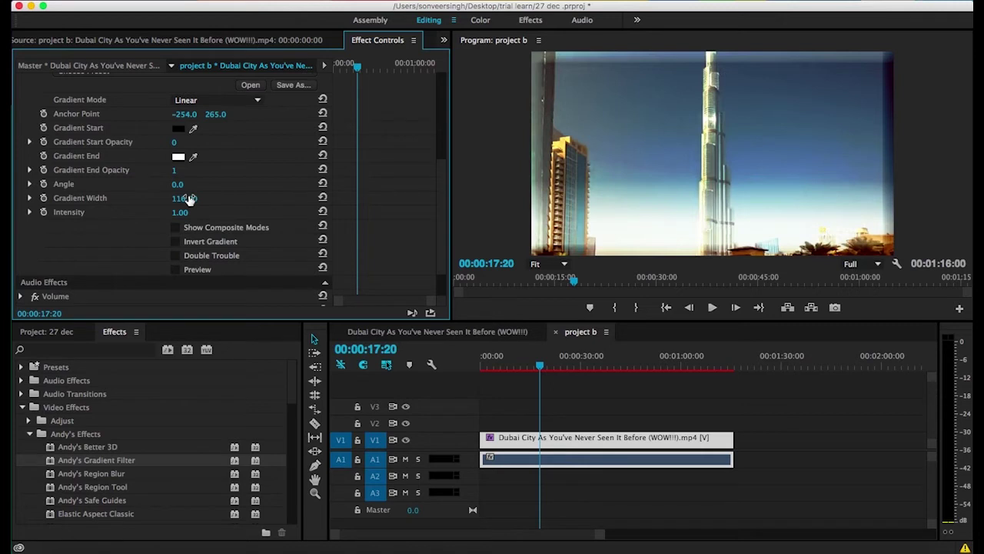
{"action": "mouse_move", "coordinate": [216, 113]}
{"action": "left_mouse_down"}
{"action": "mouse_move", "coordinate": [193, 114]}
{"action": "mouse_move", "coordinate": [220, 113]}
{"action": "left_mouse_up"}
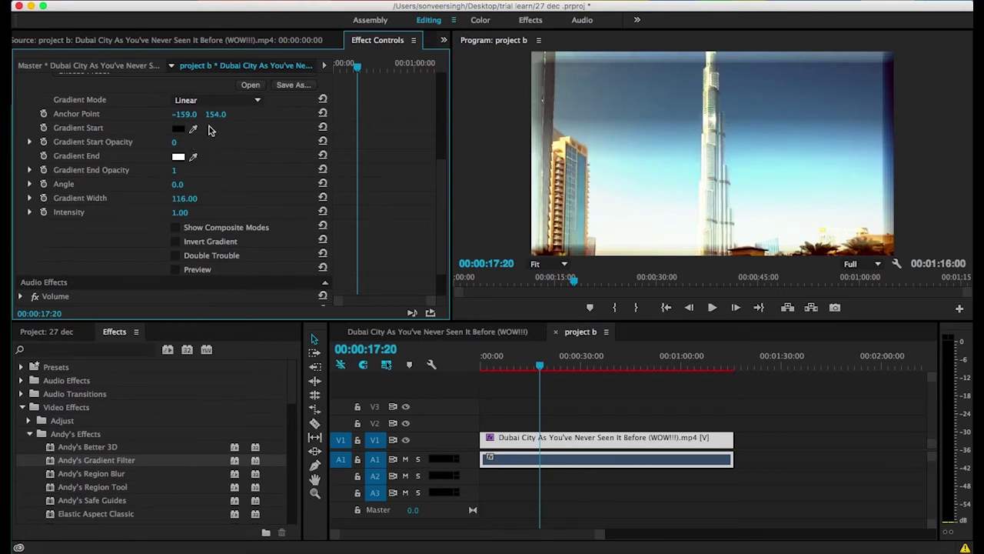
{"action": "left_click_drag", "start_coordinate": [214, 114], "coordinate": [260, 114]}
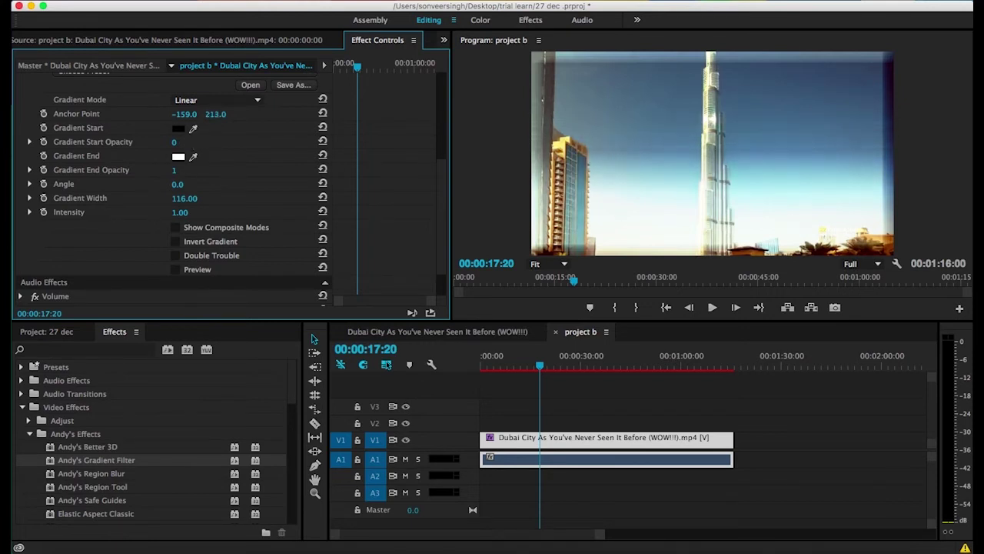
Test the Invert, composite modes, Double Trouble and mask preview checkboxes, then collapse the filter
{"action": "scroll", "coordinate": [295, 177], "scroll_direction": "down", "scroll_amount": 2}
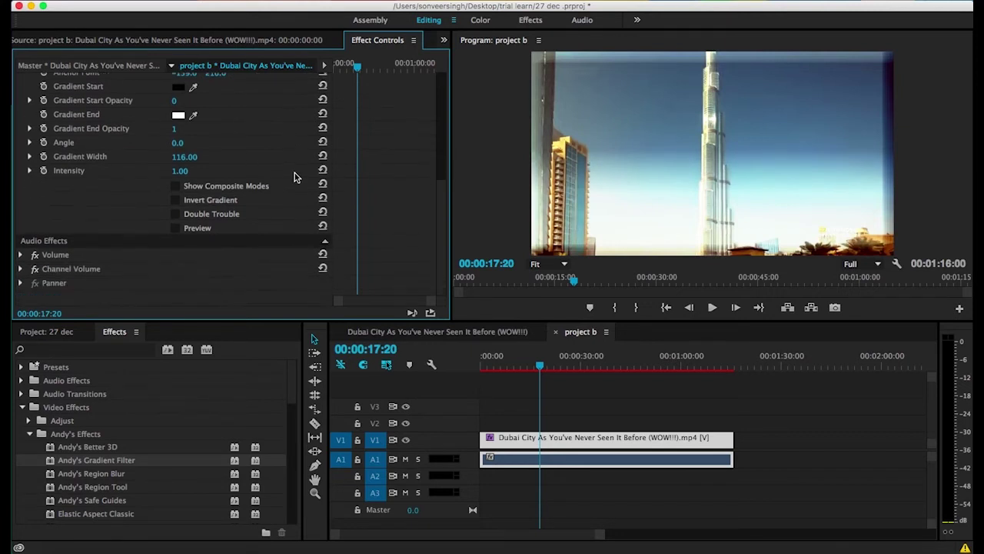
{"action": "left_click", "coordinate": [175, 200]}
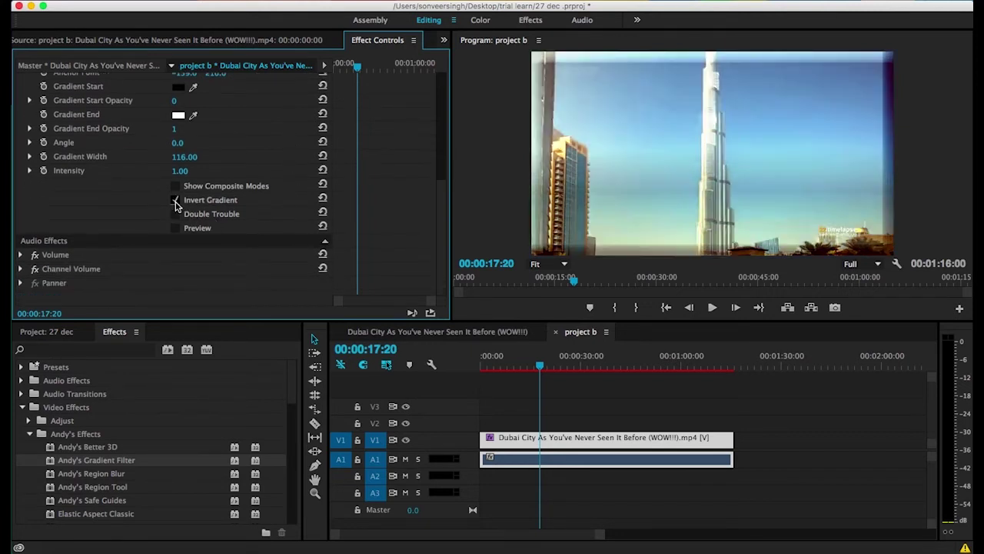
{"action": "left_click", "coordinate": [175, 202]}
{"action": "left_click", "coordinate": [176, 187]}
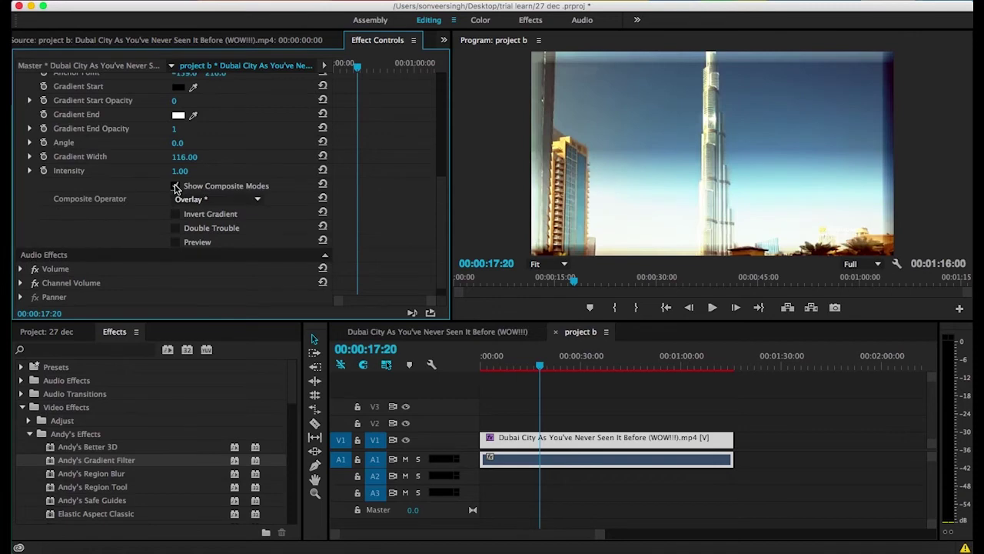
{"action": "left_click", "coordinate": [176, 187]}
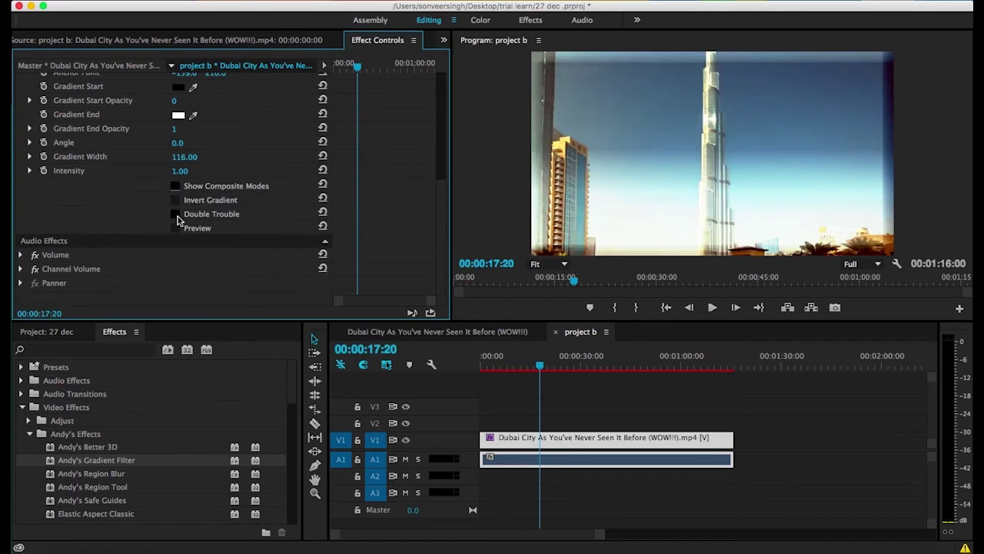
{"action": "left_click", "coordinate": [176, 214]}
{"action": "left_click", "coordinate": [176, 215]}
{"action": "left_click", "coordinate": [175, 229]}
{"action": "left_click", "coordinate": [175, 230]}
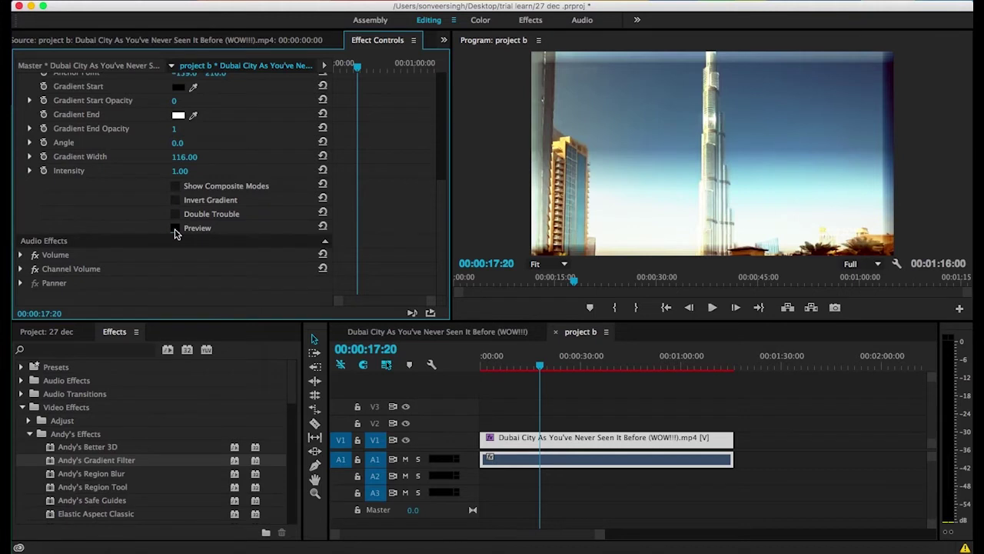
{"action": "left_click", "coordinate": [176, 187]}
{"action": "left_click", "coordinate": [176, 187]}
{"action": "scroll", "coordinate": [312, 160], "scroll_direction": "up", "scroll_amount": 5}
{"action": "left_click", "coordinate": [22, 123]}
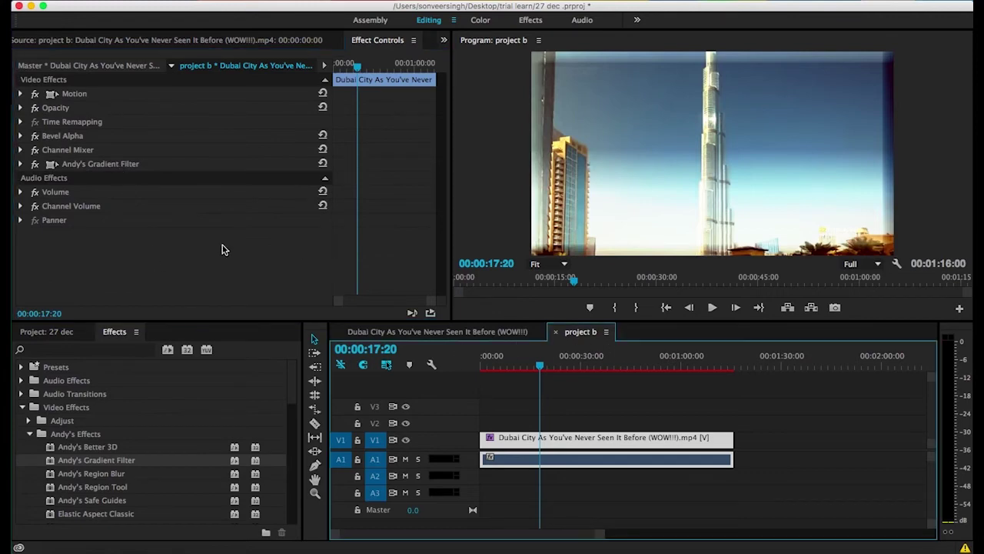
Switch Andy's Gradient Filter mode to Gaussian Linear
{"action": "left_click", "coordinate": [20, 164]}
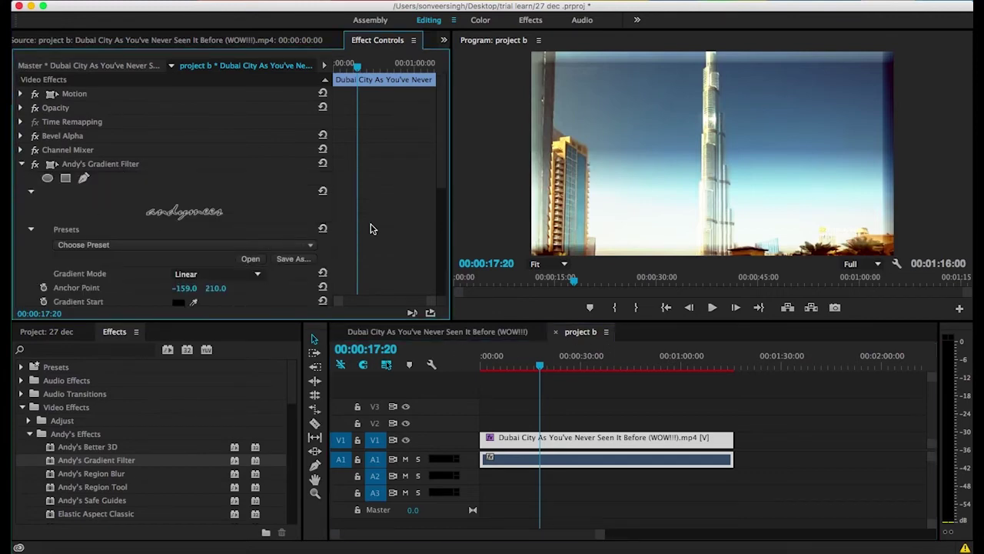
{"action": "scroll", "coordinate": [374, 229], "scroll_direction": "down", "scroll_amount": 5}
{"action": "scroll", "coordinate": [406, 197], "scroll_direction": "up", "scroll_amount": 5}
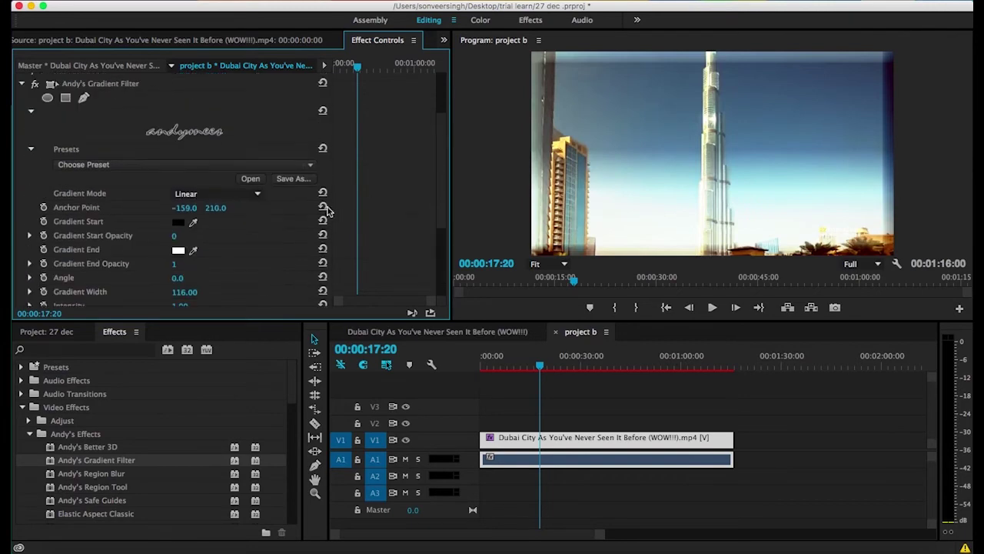
{"action": "left_click", "coordinate": [255, 195]}
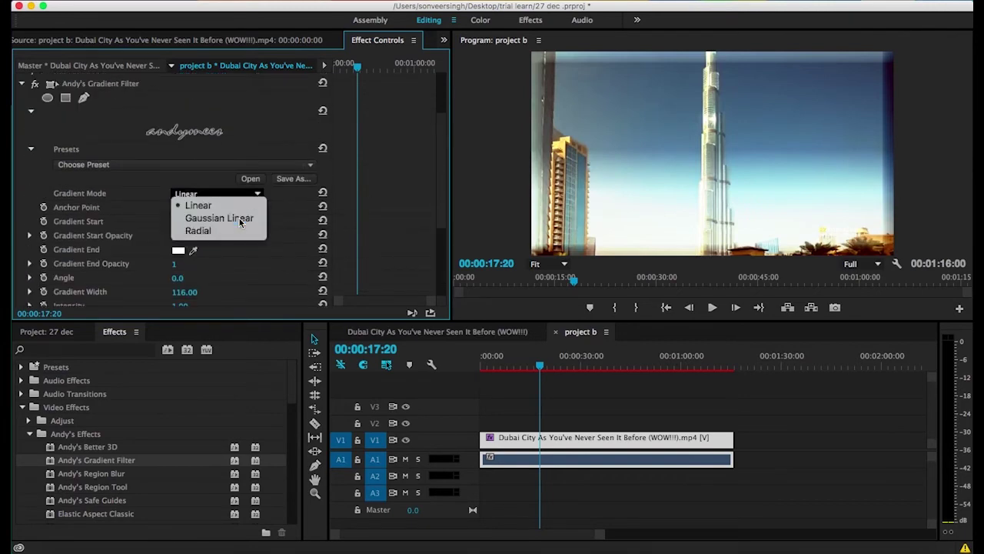
{"action": "left_click", "coordinate": [239, 219]}
{"action": "scroll", "coordinate": [404, 216], "scroll_direction": "up", "scroll_amount": 3}
{"action": "scroll", "coordinate": [403, 218], "scroll_direction": "down", "scroll_amount": 1}
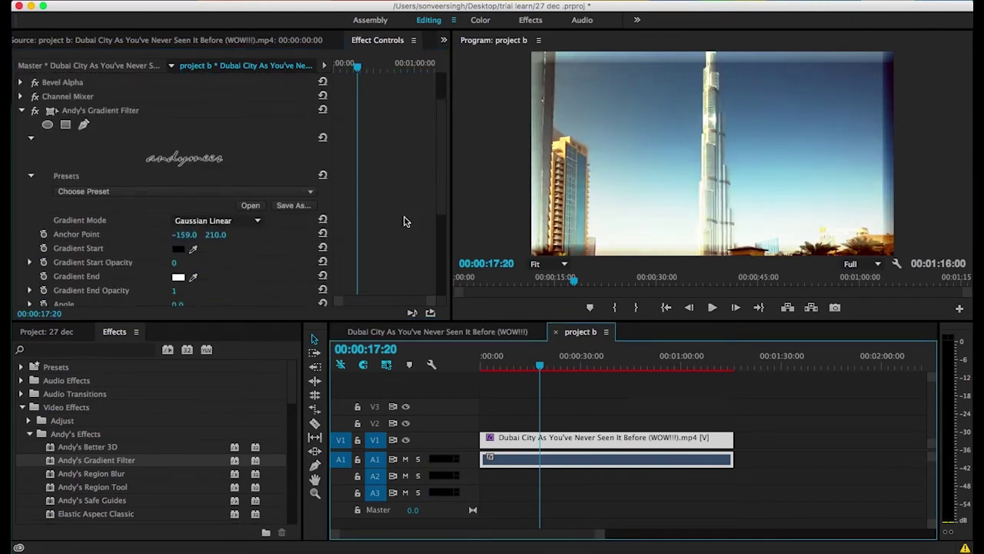
{"action": "scroll", "coordinate": [404, 219], "scroll_direction": "down", "scroll_amount": 3}
{"action": "scroll", "coordinate": [398, 221], "scroll_direction": "down", "scroll_amount": 1}
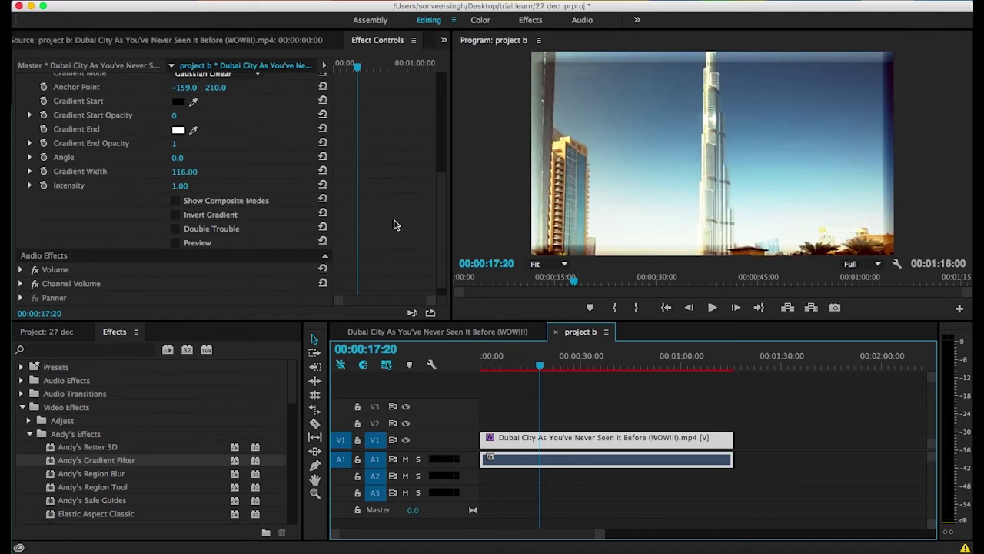
Enable Show Composite Modes and set the Composite Operator to Soft Light
{"action": "left_click", "coordinate": [176, 201]}
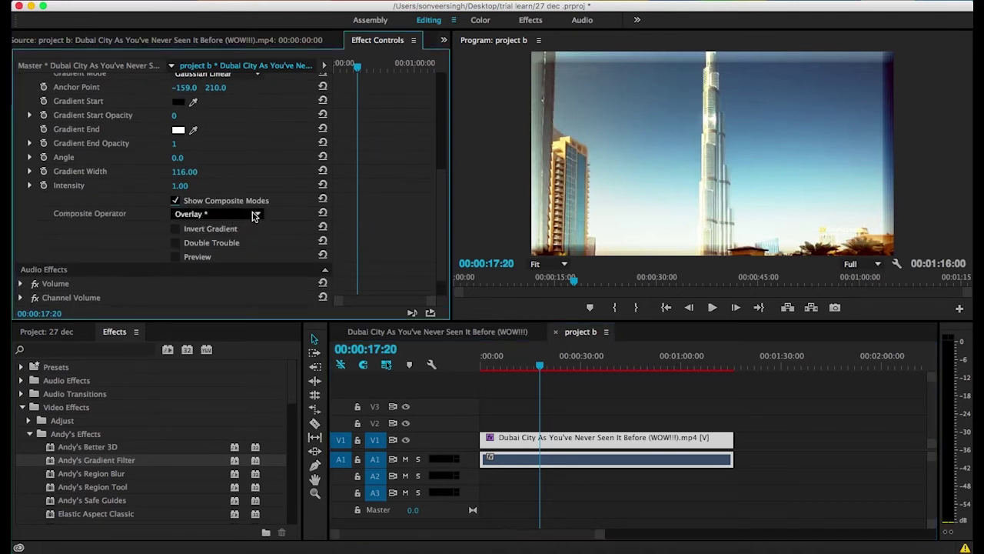
{"action": "left_click", "coordinate": [175, 200]}
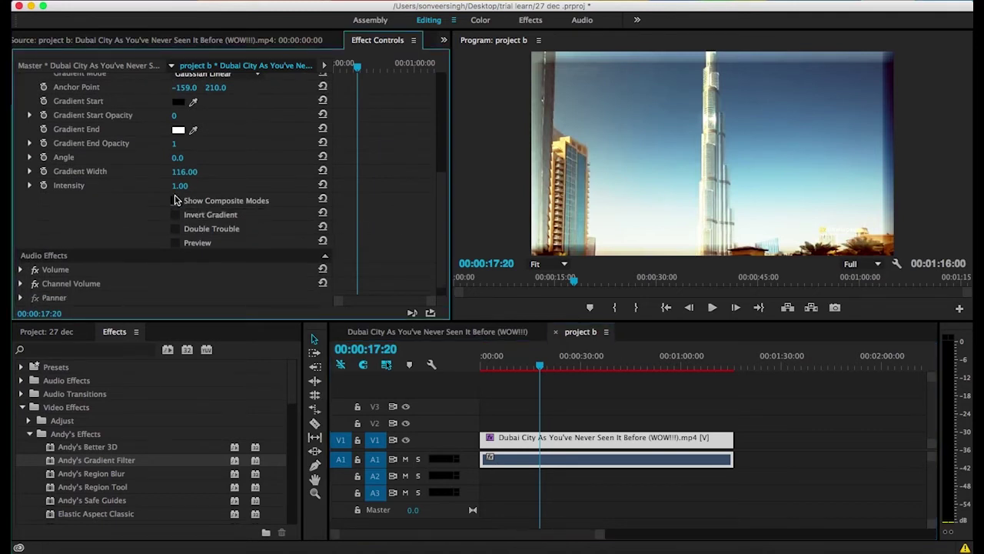
{"action": "left_click", "coordinate": [176, 202]}
{"action": "left_click", "coordinate": [255, 214]}
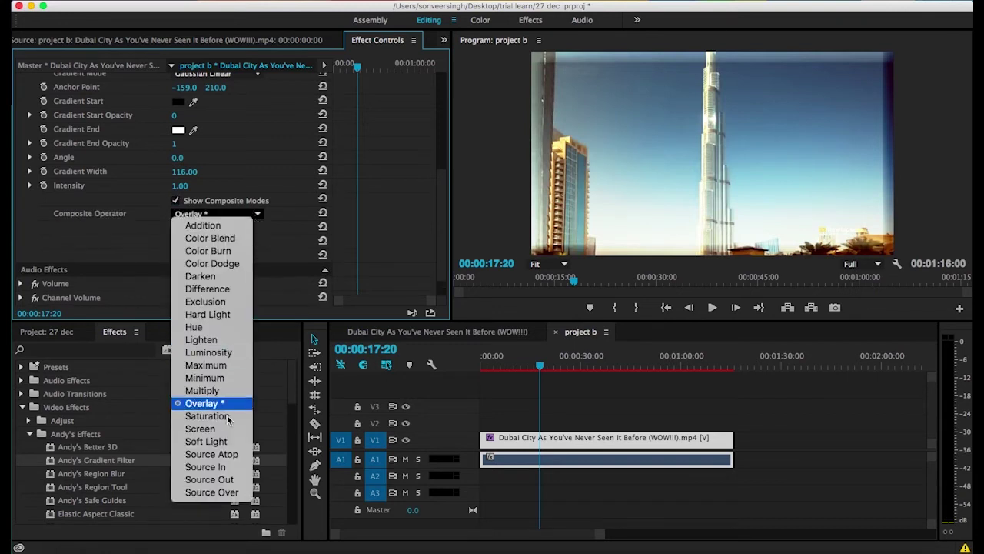
{"action": "left_click", "coordinate": [220, 441]}
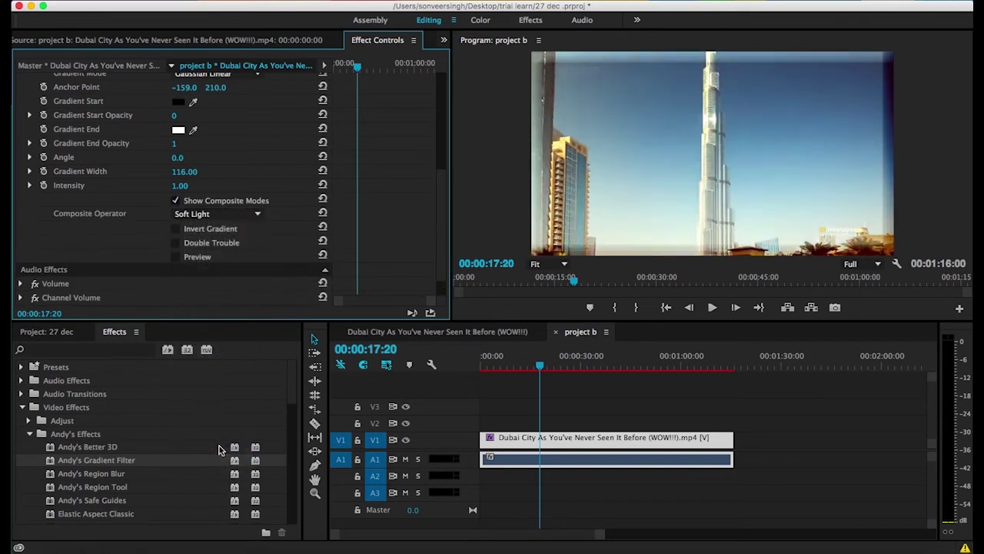
Preview the graded Dubai clip up to the tower frame, then lower the gradient's Anchor Point Y to 266.0
{"action": "mouse_move", "coordinate": [541, 368]}
{"action": "left_mouse_down"}
{"action": "mouse_move", "coordinate": [577, 375]}
{"action": "mouse_move", "coordinate": [503, 380]}
{"action": "left_mouse_up"}
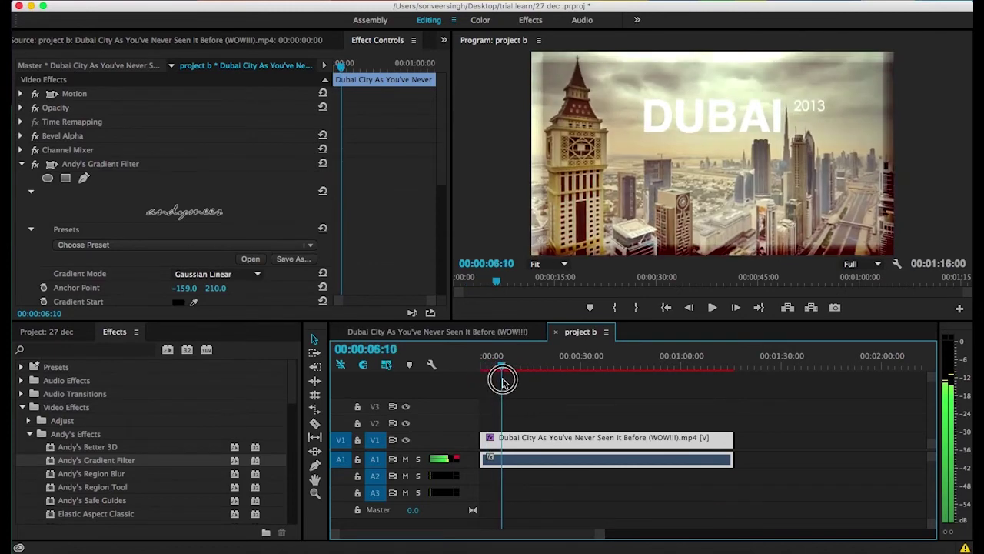
{"action": "key", "text": "space"}
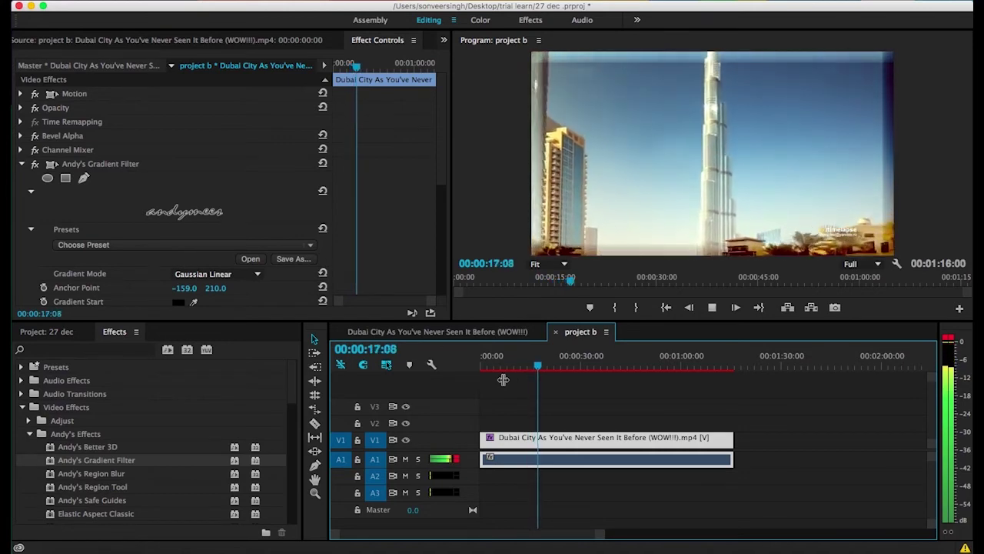
{"action": "key", "text": "space"}
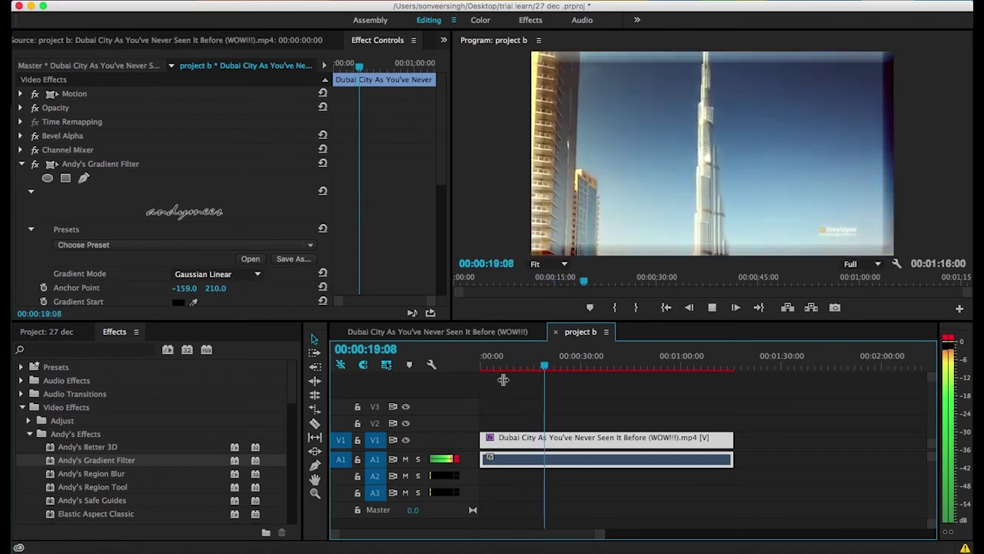
{"action": "left_click_drag", "start_coordinate": [216, 288], "coordinate": [233, 288]}
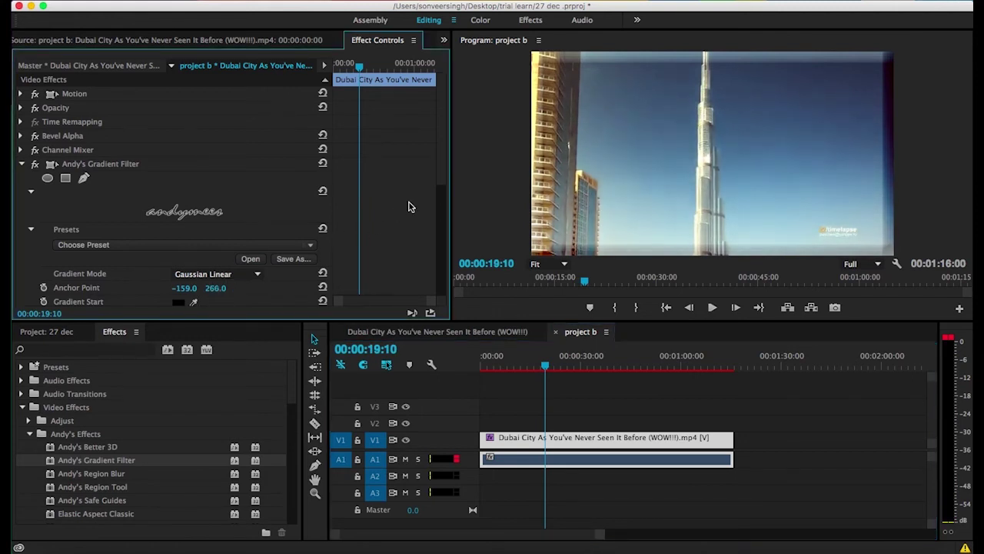
Set the gradient's Start Opacity to 1, making the dark start fully opaque with anchor at -216.0, 266.0
{"action": "scroll", "coordinate": [438, 199], "scroll_direction": "down", "scroll_amount": 2}
{"action": "scroll", "coordinate": [438, 198], "scroll_direction": "down", "scroll_amount": 5}
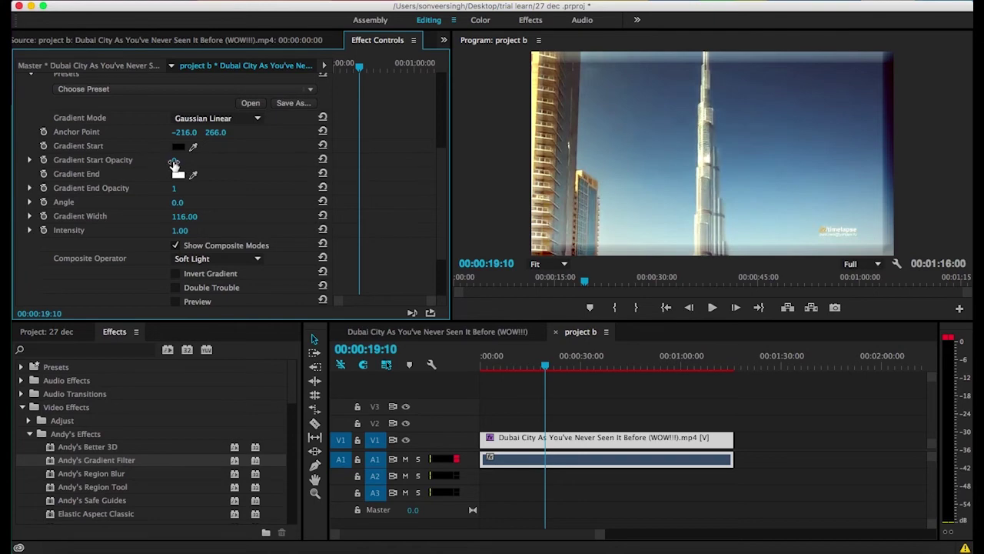
{"action": "left_click_drag", "start_coordinate": [174, 160], "coordinate": [176, 160]}
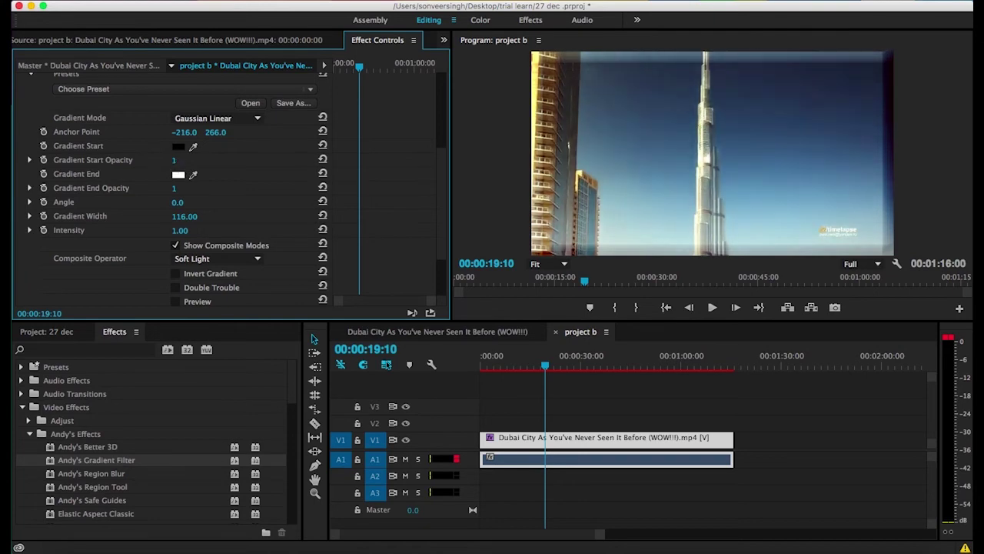
Replay the graded clip from near its start, then collapse Andy's Gradient Filter settings
{"action": "left_click", "coordinate": [501, 361]}
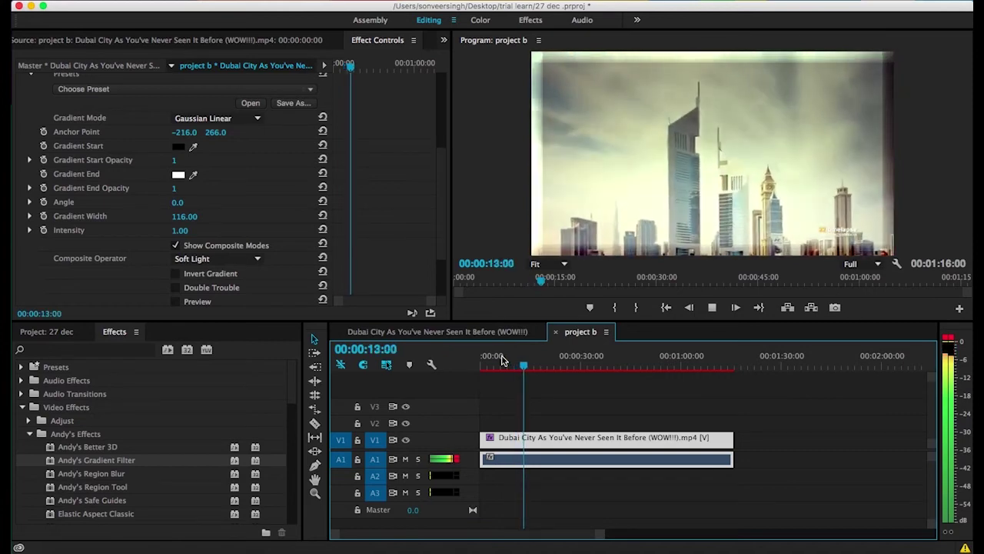
{"action": "key", "text": "space"}
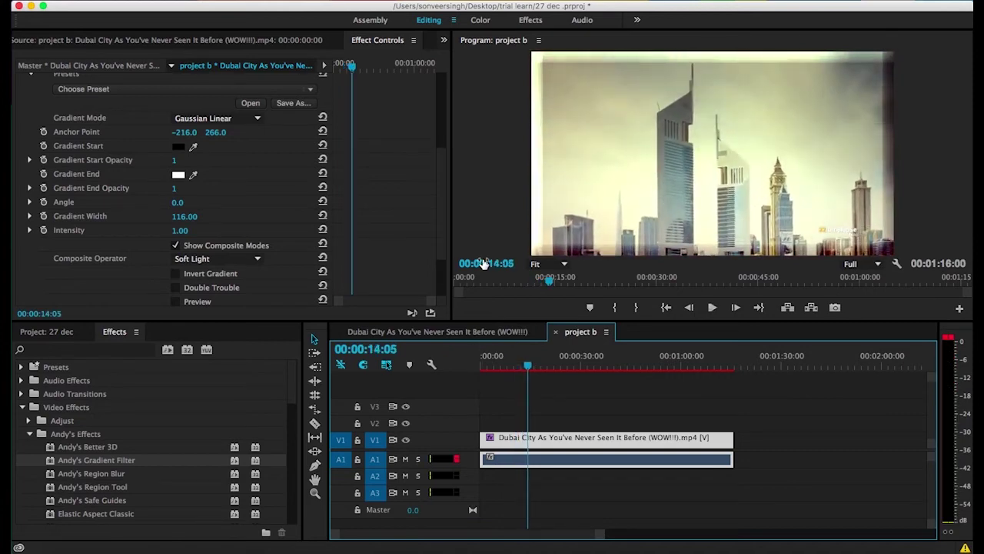
{"action": "scroll", "coordinate": [193, 210], "scroll_direction": "up", "scroll_amount": 3}
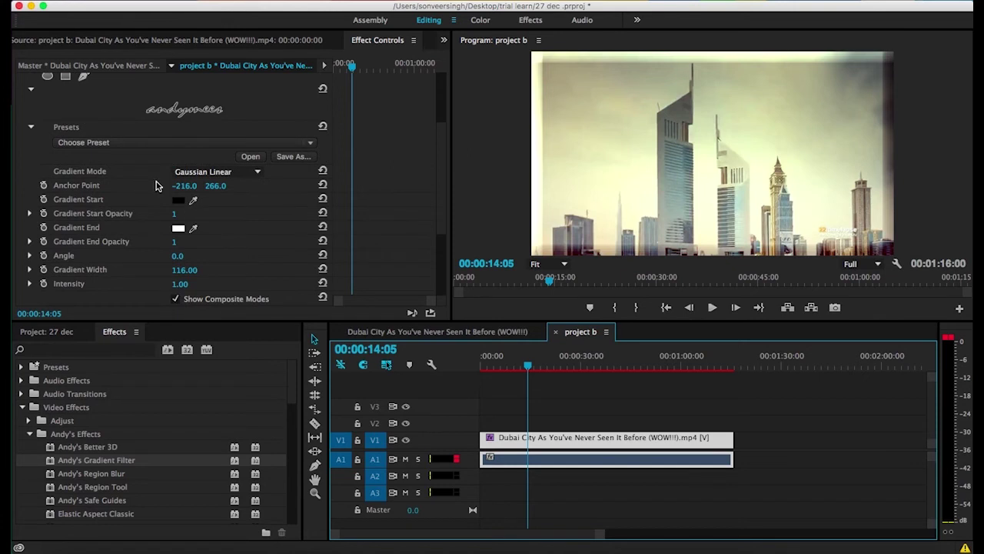
{"action": "scroll", "coordinate": [307, 219], "scroll_direction": "up", "scroll_amount": 3}
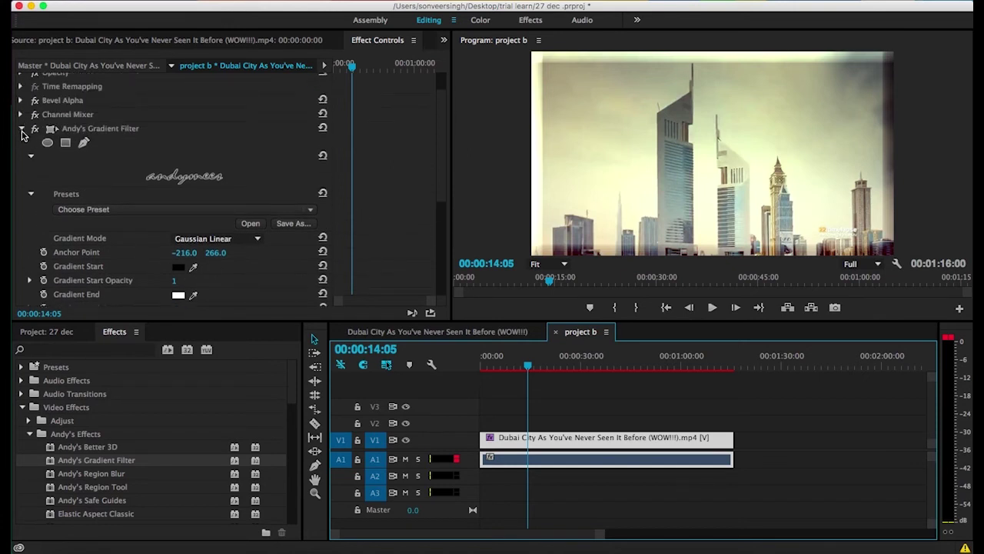
{"action": "left_click", "coordinate": [21, 129]}
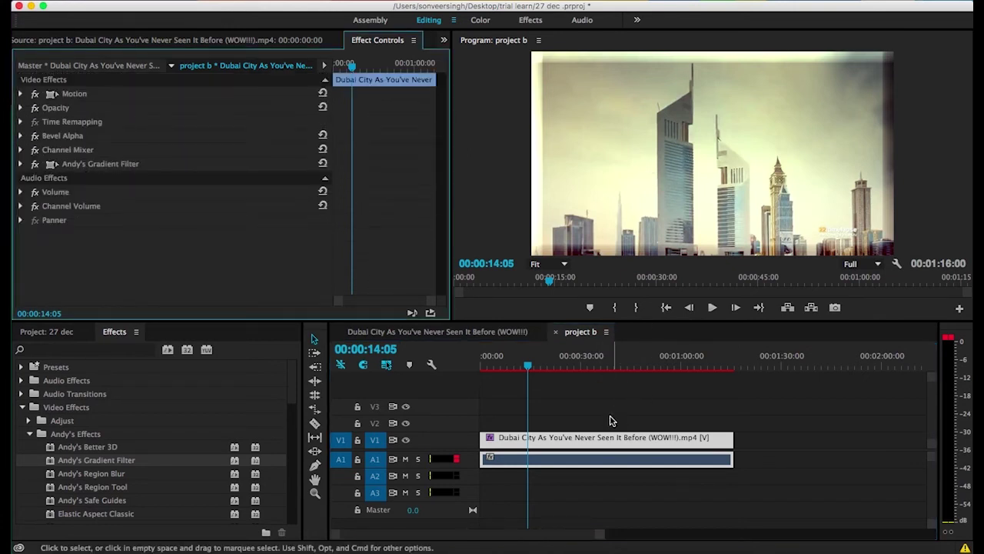
Load the original Dubai clip into the Source Monitor and enlarge both monitors
{"action": "left_click", "coordinate": [588, 448]}
{"action": "double_click", "coordinate": [588, 448]}
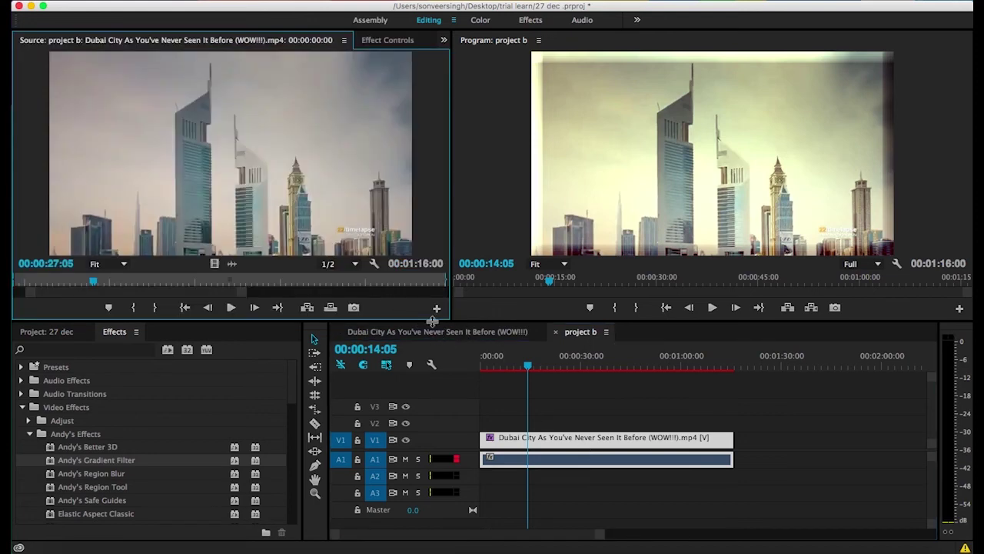
{"action": "left_click_drag", "start_coordinate": [433, 320], "coordinate": [438, 458]}
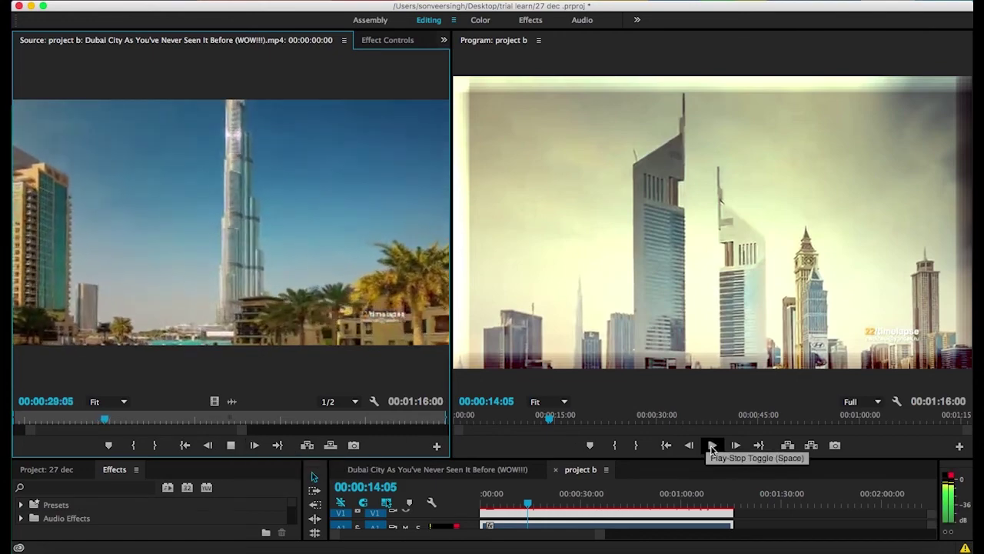
Play the ungraded source and graded program alternately to compare, then restore the timeline area size
{"action": "left_click", "coordinate": [231, 445]}
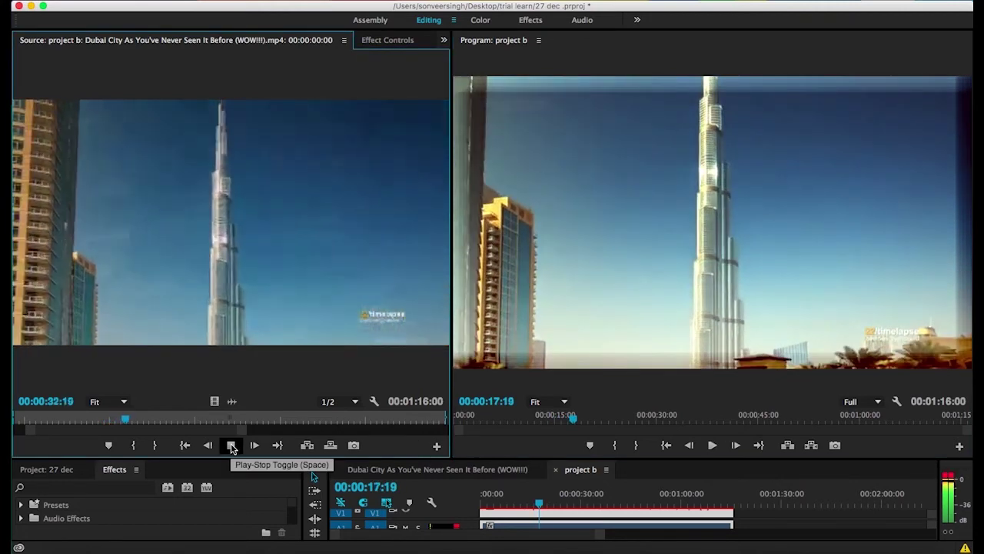
{"action": "left_click", "coordinate": [711, 446]}
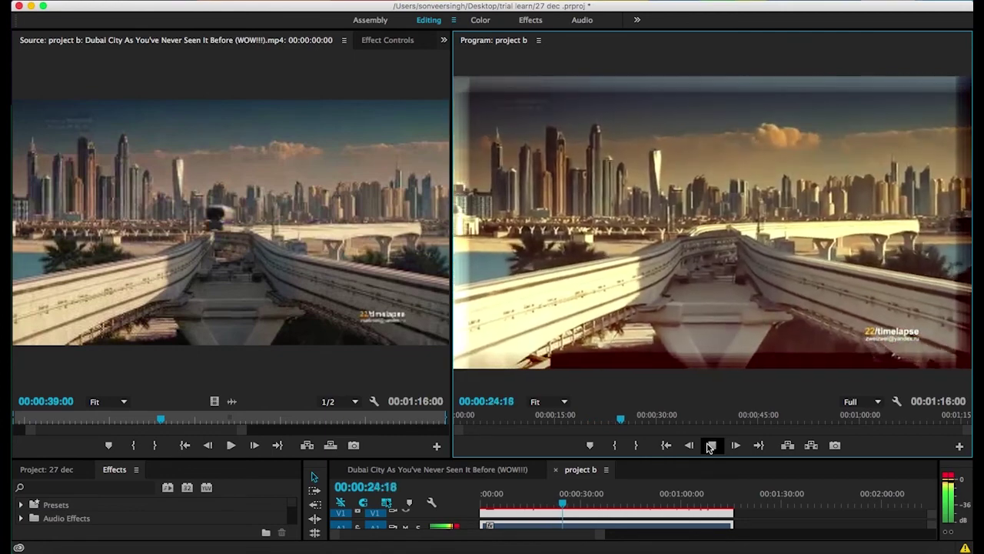
{"action": "left_click", "coordinate": [710, 447]}
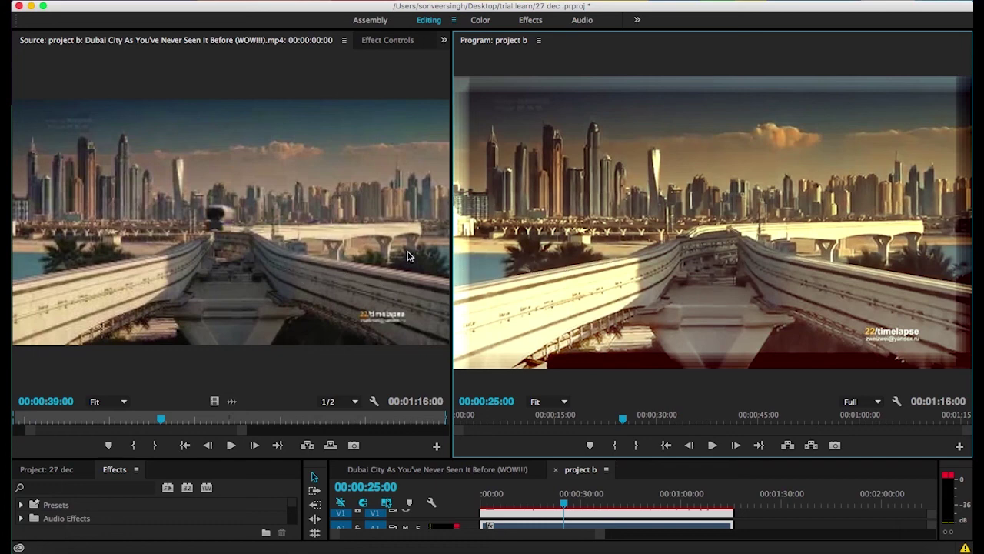
{"action": "left_click_drag", "start_coordinate": [451, 248], "coordinate": [491, 250]}
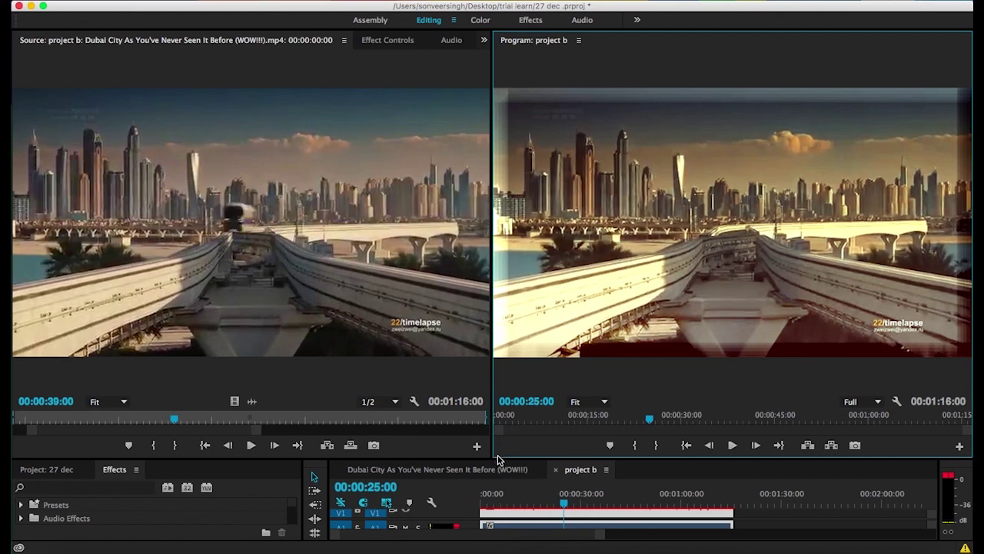
{"action": "left_click_drag", "start_coordinate": [498, 459], "coordinate": [497, 356]}
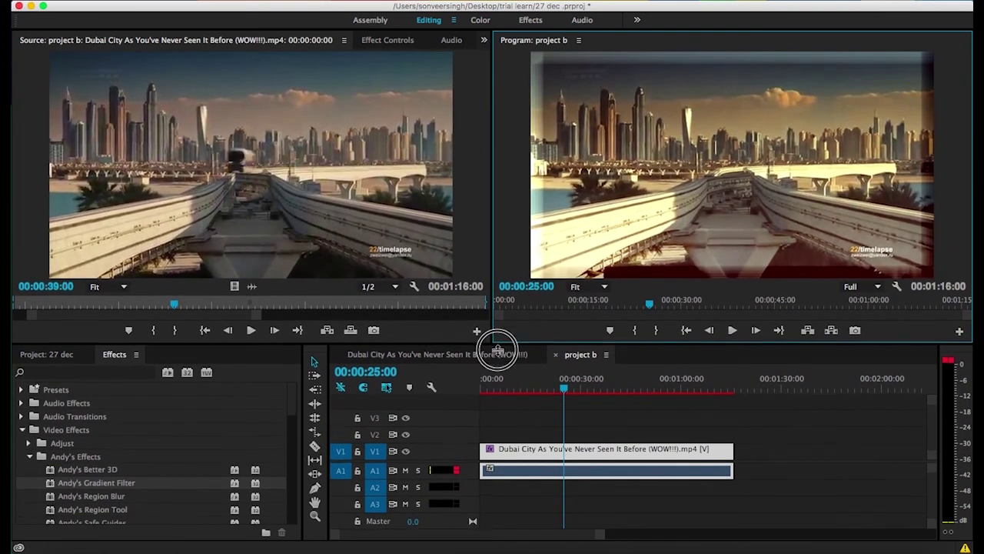